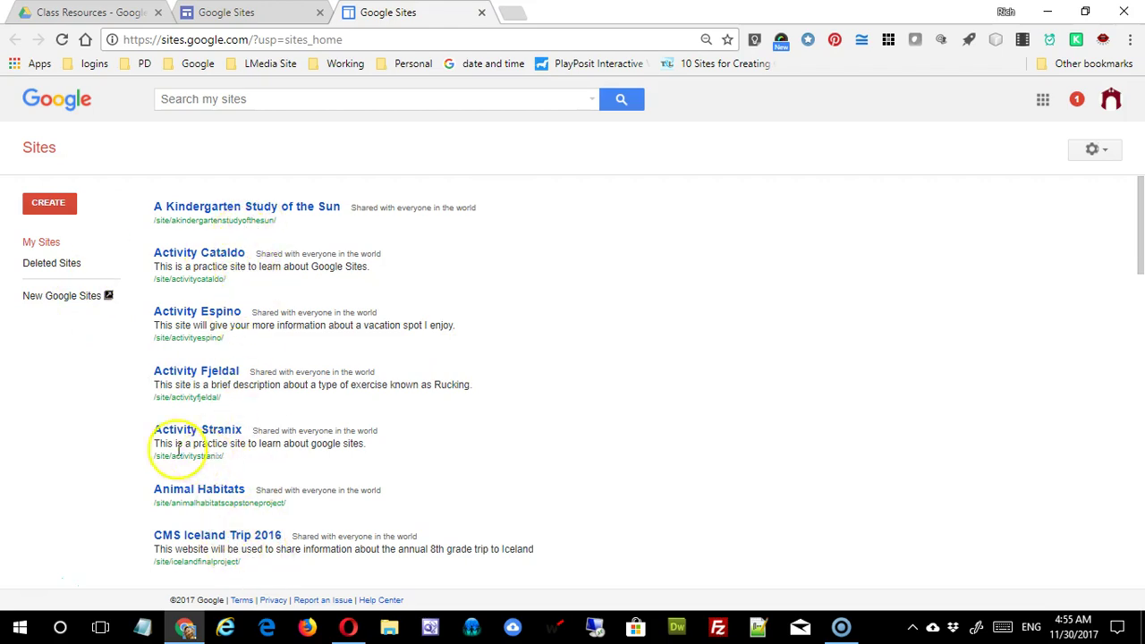
- Switch to the new Google Sites and filter the site list to sites owned by me
{"action": "left_click", "coordinate": [58, 301]}
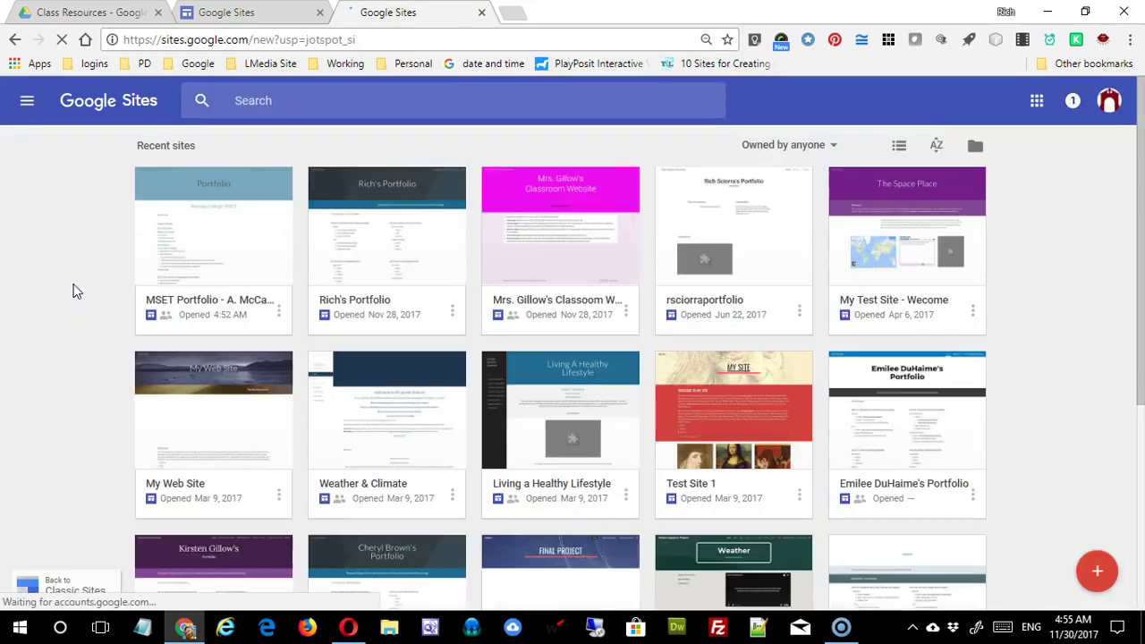
{"action": "scroll", "coordinate": [863, 434], "scroll_direction": "down", "scroll_amount": 2}
{"action": "scroll", "coordinate": [861, 434], "scroll_direction": "down", "scroll_amount": 2}
{"action": "scroll", "coordinate": [849, 425], "scroll_direction": "up", "scroll_amount": 4}
{"action": "left_click", "coordinate": [831, 154]}
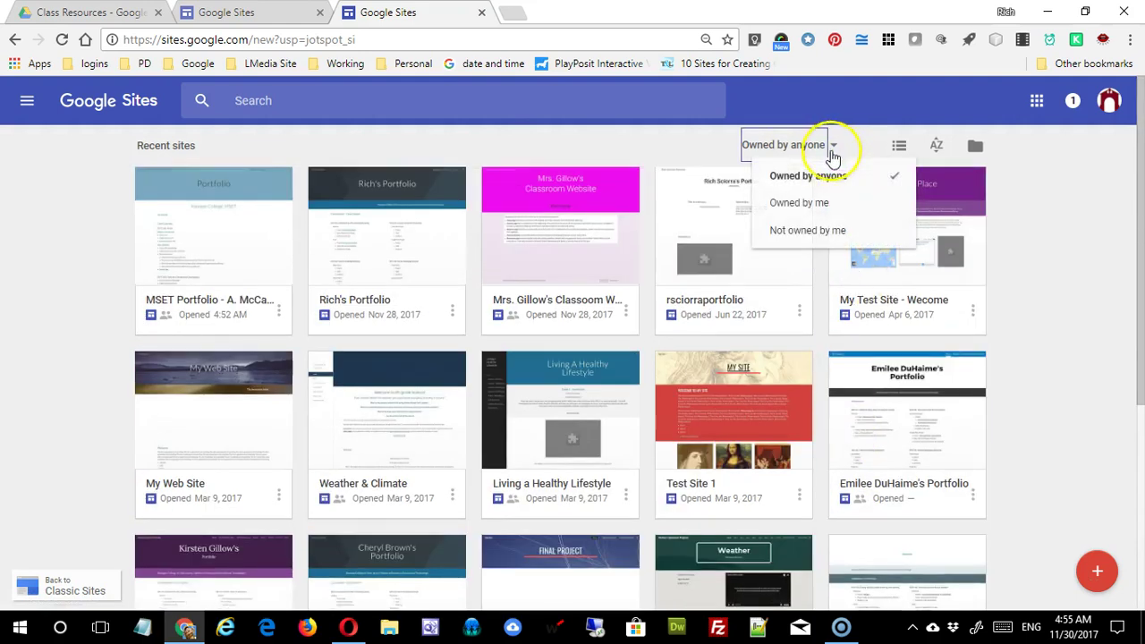
{"action": "left_click", "coordinate": [807, 204]}
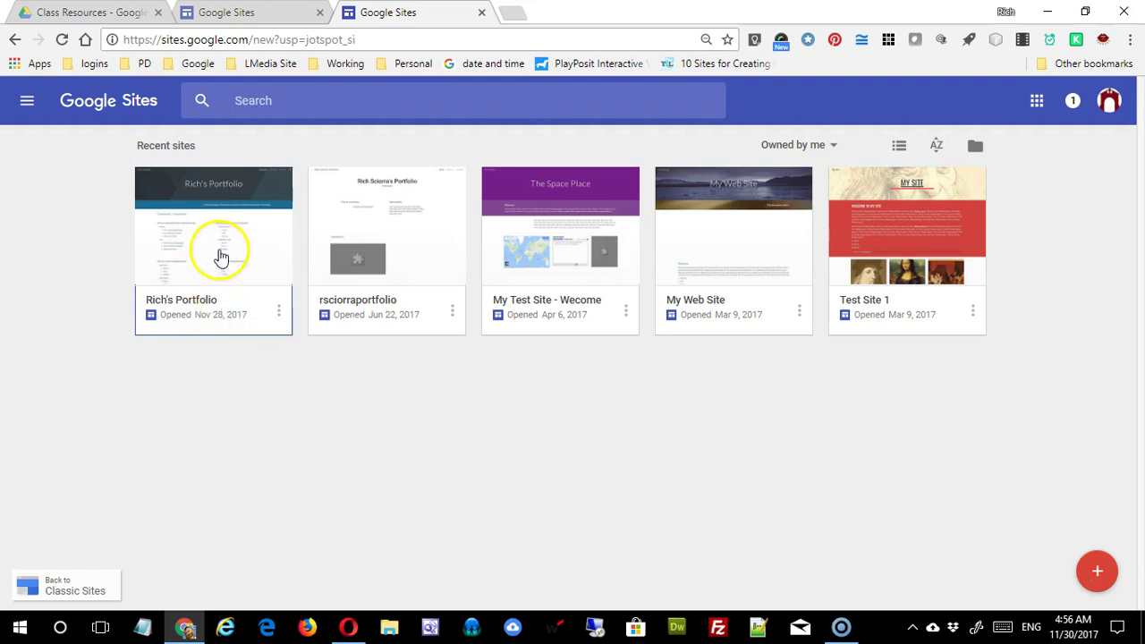
- Open the portfolio site with the Coursework page for editing and review its core class and elective sections
{"action": "left_click", "coordinate": [221, 256]}
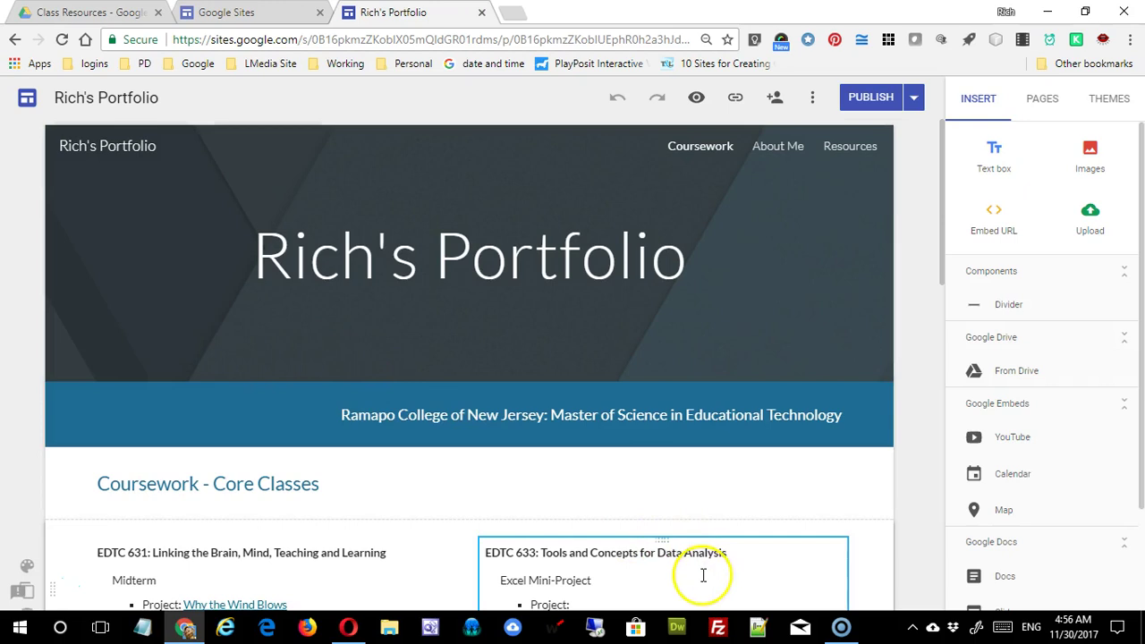
{"action": "scroll", "coordinate": [703, 575], "scroll_direction": "down", "scroll_amount": 10}
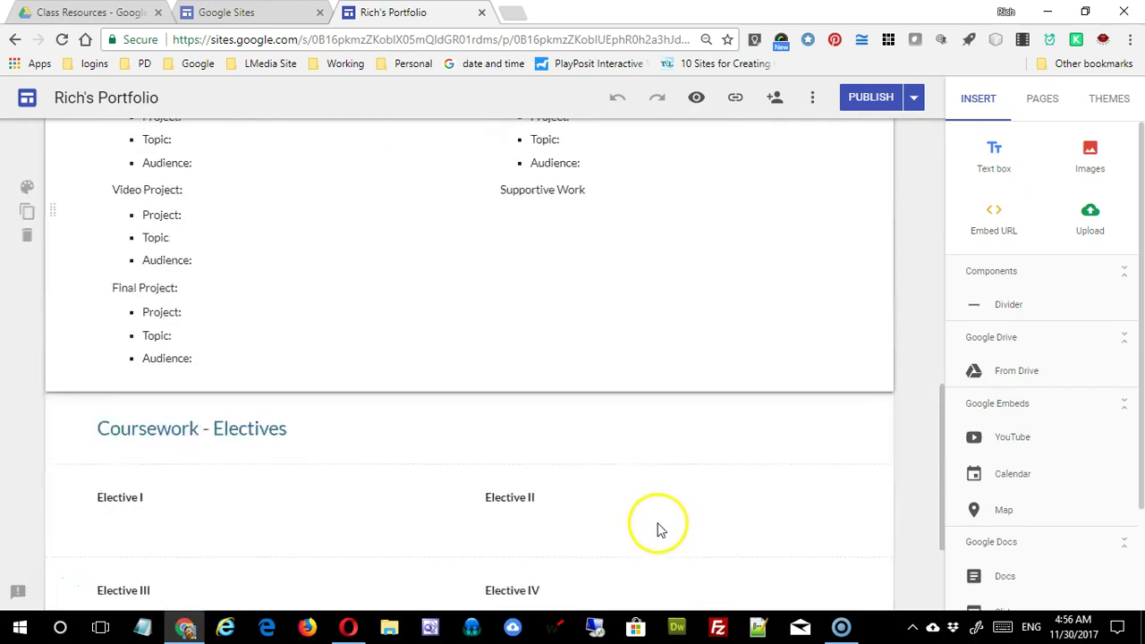
{"action": "scroll", "coordinate": [659, 524], "scroll_direction": "up", "scroll_amount": 10}
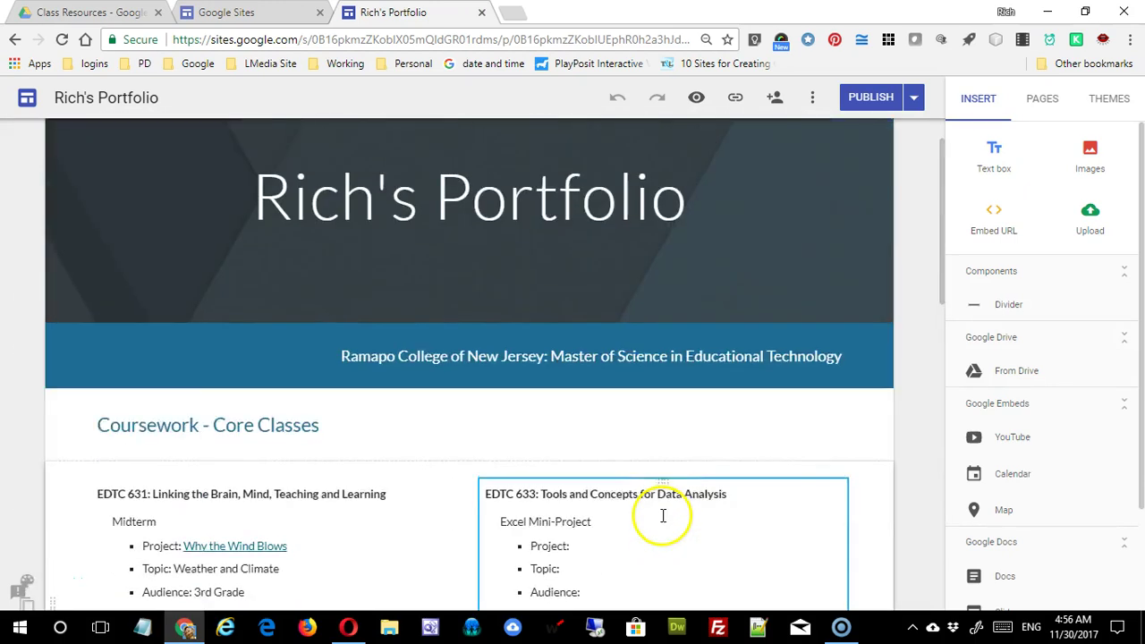
{"action": "scroll", "coordinate": [662, 516], "scroll_direction": "up", "scroll_amount": 1}
{"action": "scroll", "coordinate": [662, 523], "scroll_direction": "down", "scroll_amount": 5}
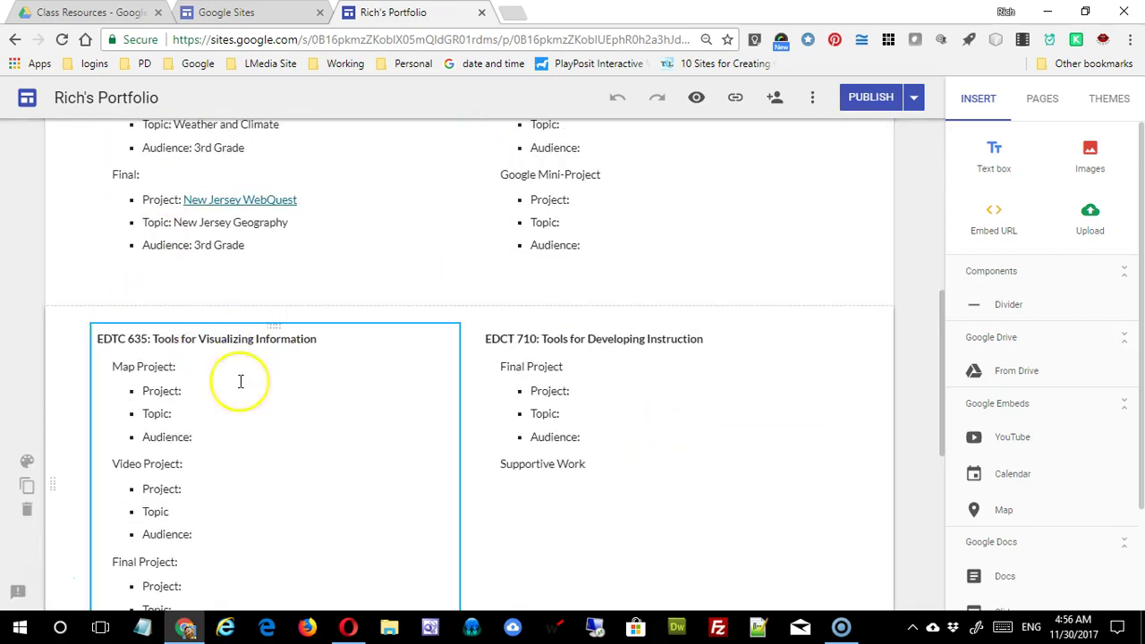
{"action": "scroll", "coordinate": [237, 405], "scroll_direction": "down", "scroll_amount": 1}
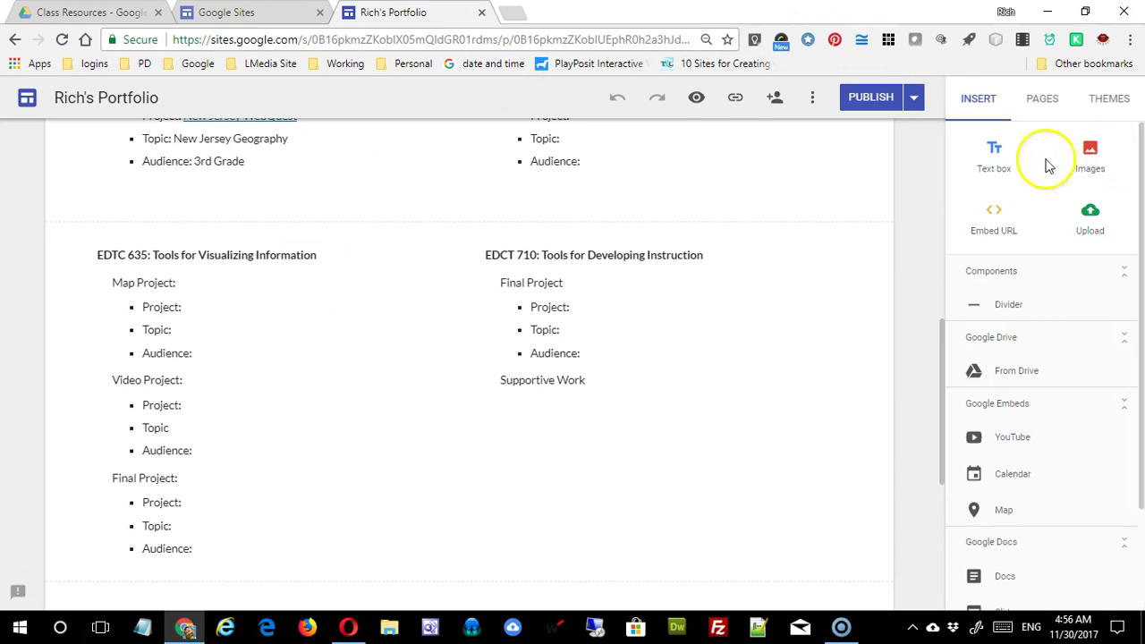
- Create a sub page named "Tools Vis" under the Coursework page
{"action": "left_click", "coordinate": [1042, 100]}
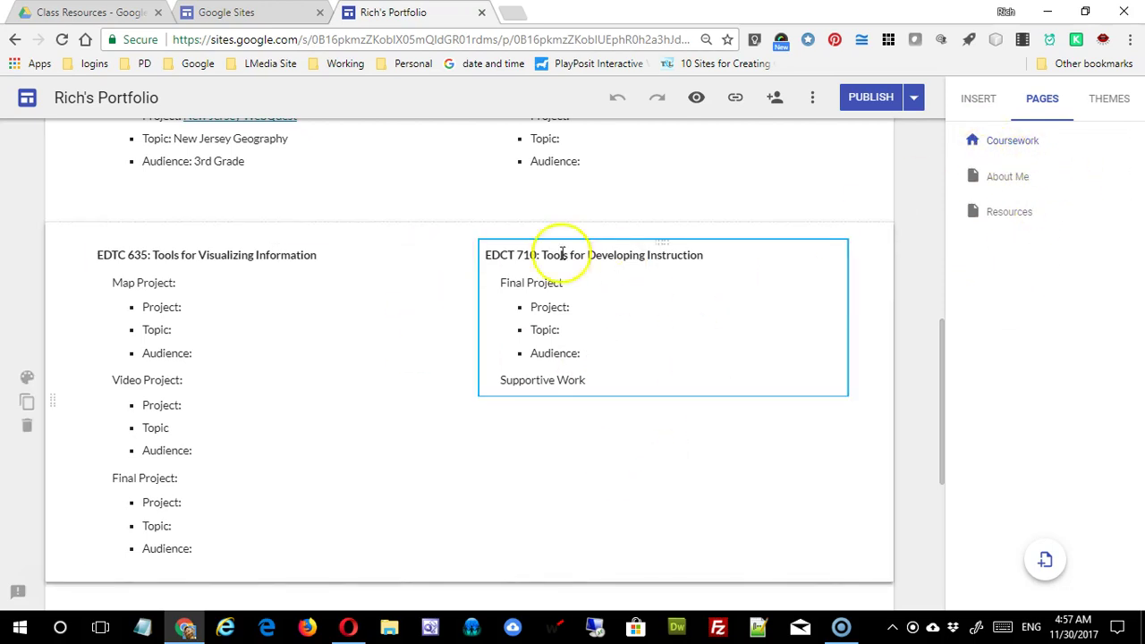
{"action": "left_click", "coordinate": [1015, 150]}
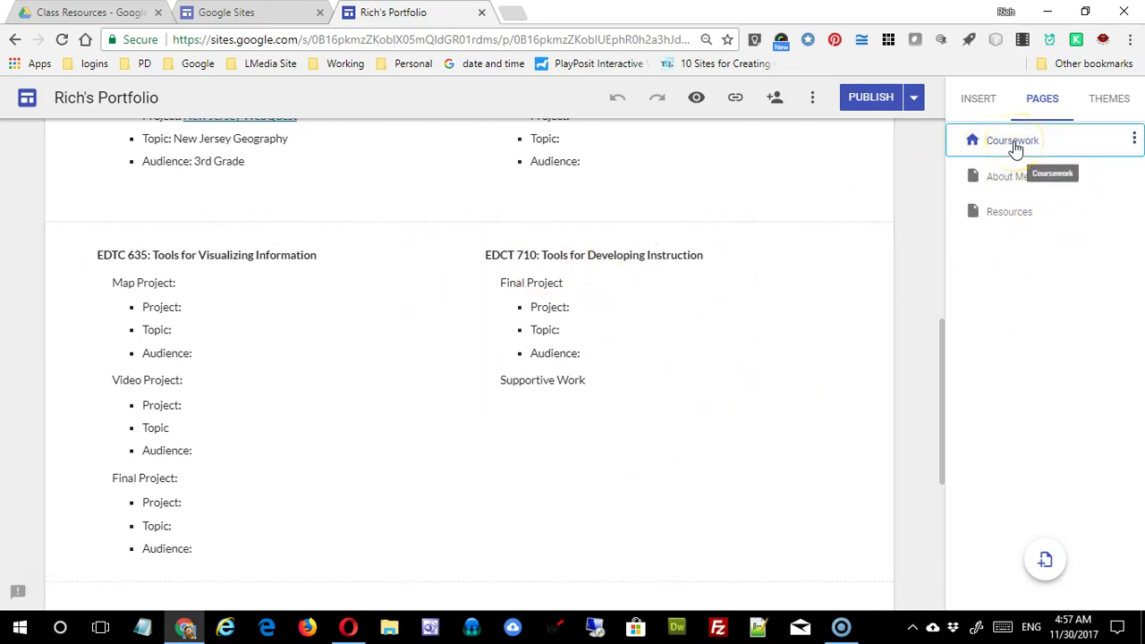
{"action": "left_click", "coordinate": [1134, 140]}
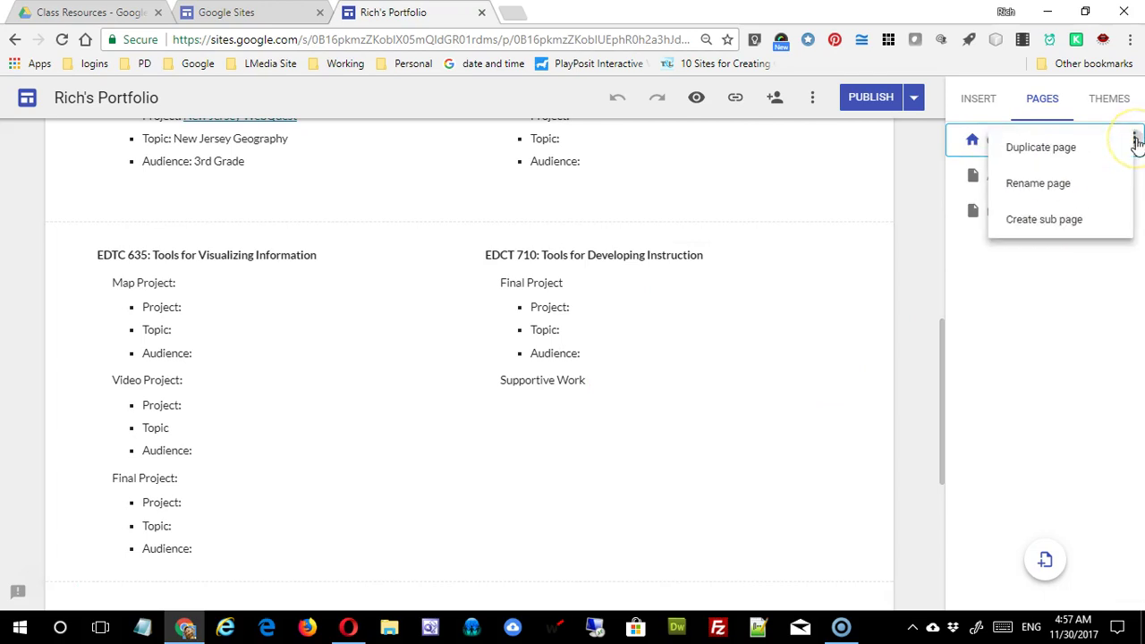
{"action": "left_click", "coordinate": [1070, 221]}
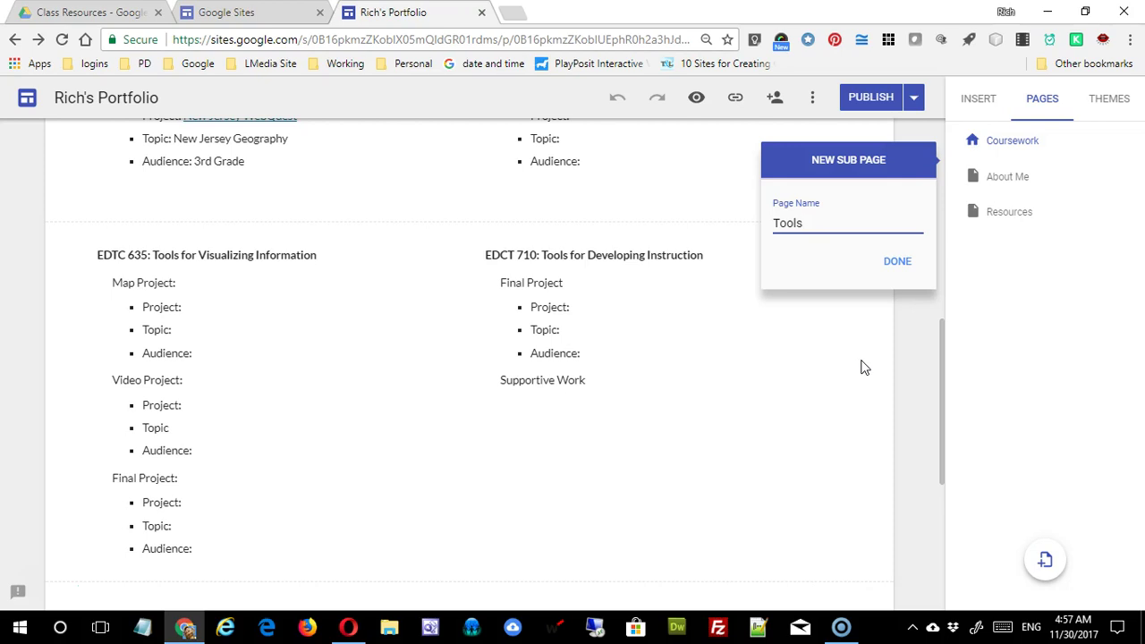
{"action": "left_click", "coordinate": [897, 262]}
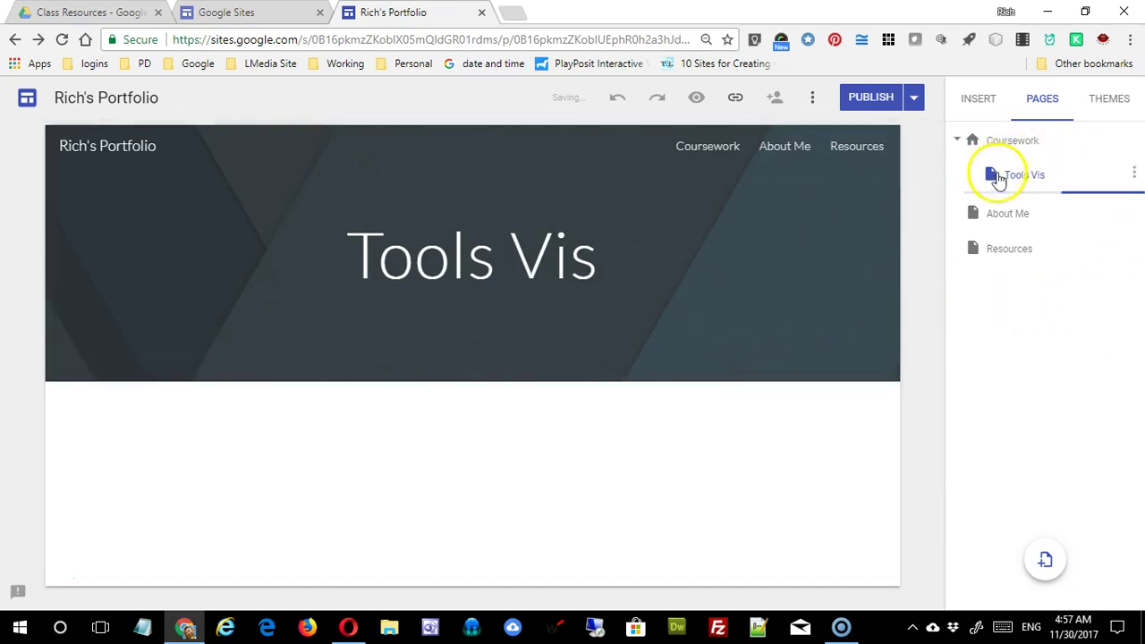
- Check how the Tools Vis sub page is nested under Coursework in the site navigation and page list
{"action": "mouse_move", "coordinate": [718, 159]}
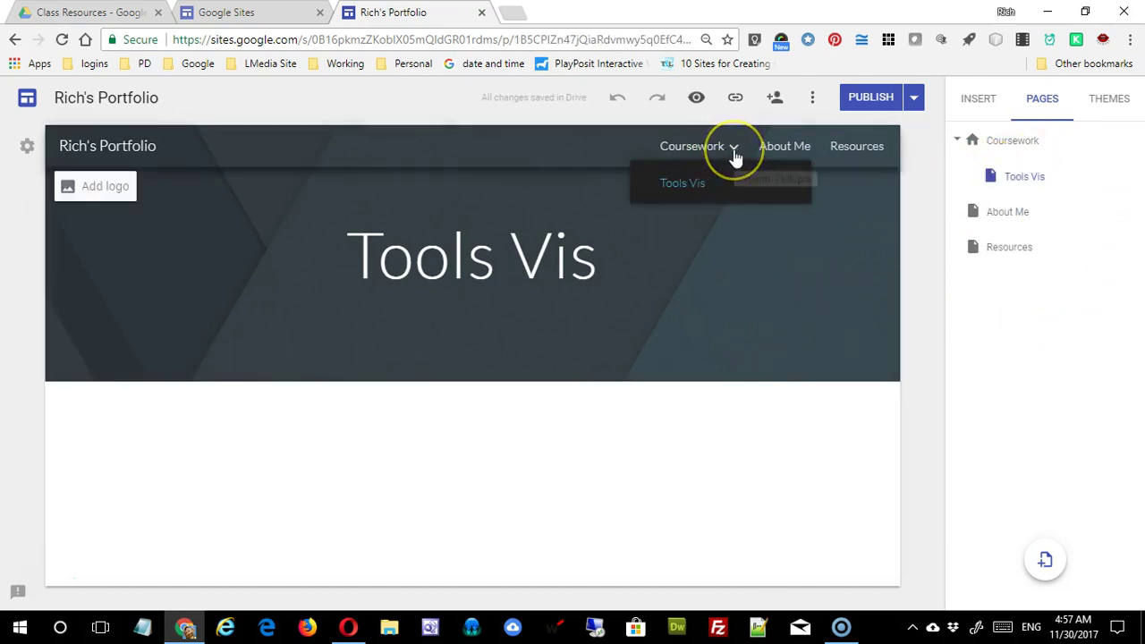
{"action": "left_click", "coordinate": [736, 152]}
{"action": "left_click", "coordinate": [736, 153]}
{"action": "left_click", "coordinate": [698, 184]}
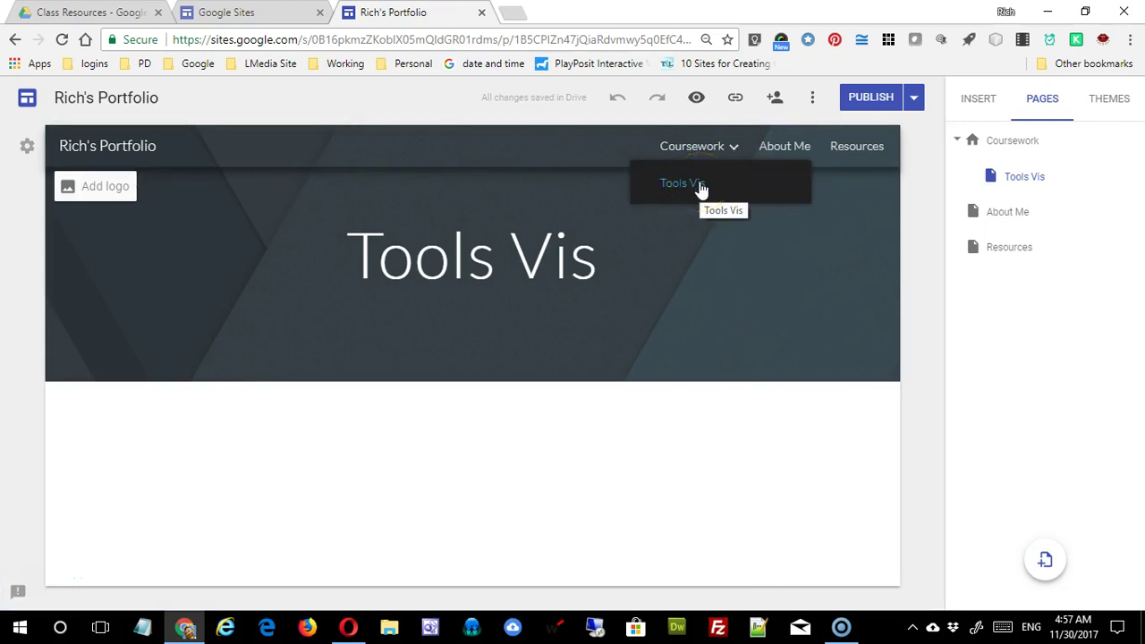
{"action": "left_click", "coordinate": [961, 373]}
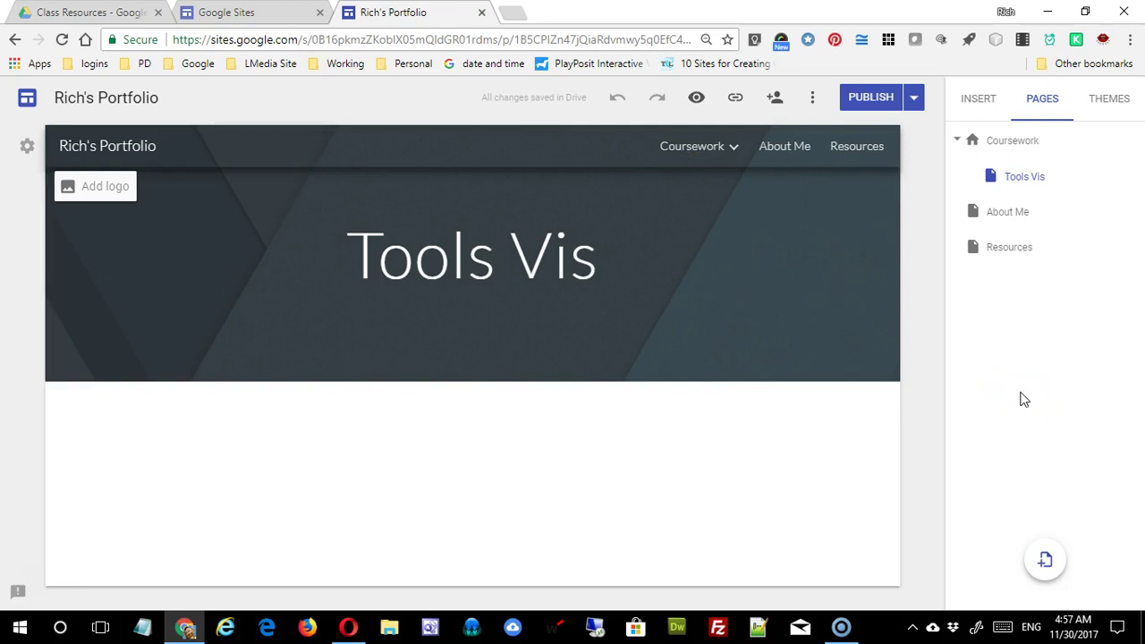
{"action": "left_click_drag", "start_coordinate": [1010, 183], "coordinate": [955, 149]}
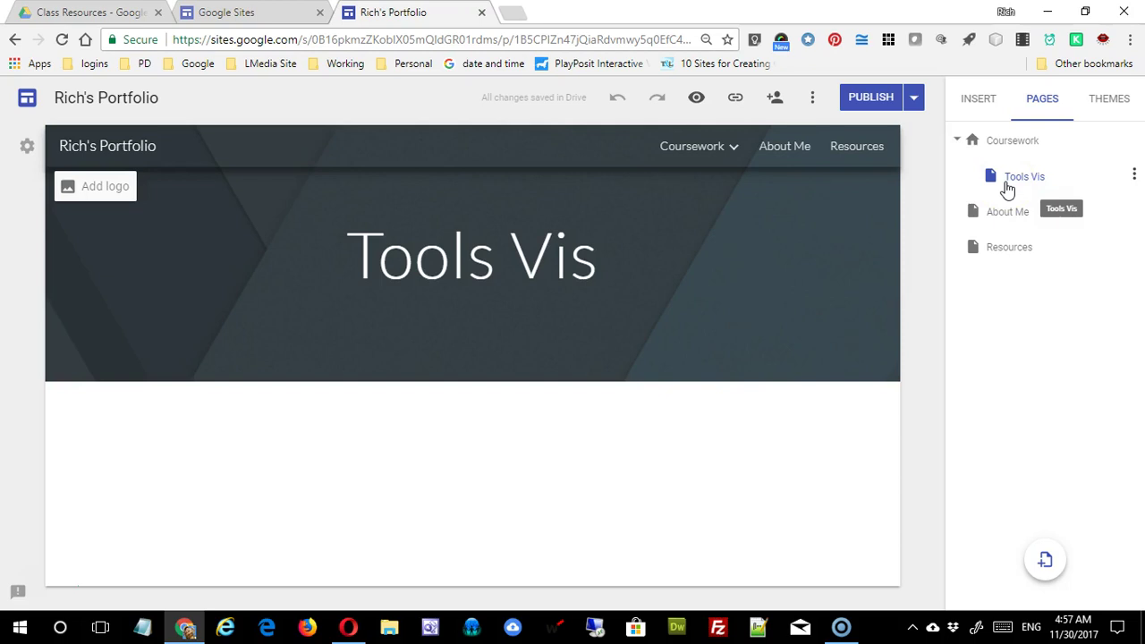
{"action": "left_click_drag", "start_coordinate": [1008, 189], "coordinate": [987, 177]}
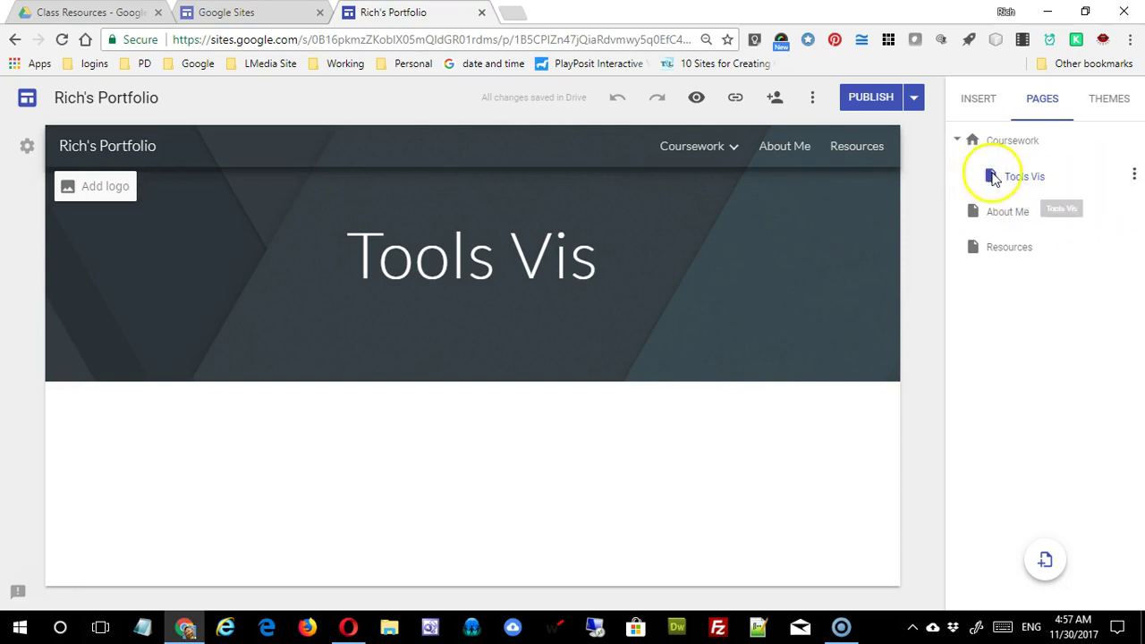
- Create a sub page named "Video" under the Tools Vis page
{"action": "left_click", "coordinate": [1134, 175]}
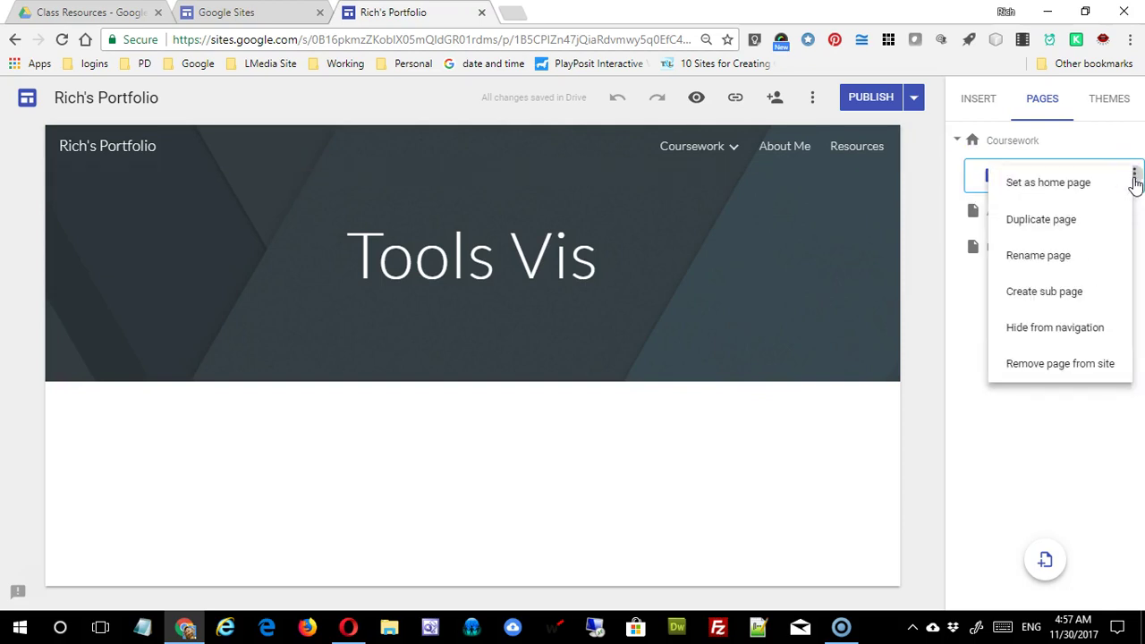
{"action": "left_click", "coordinate": [1047, 295]}
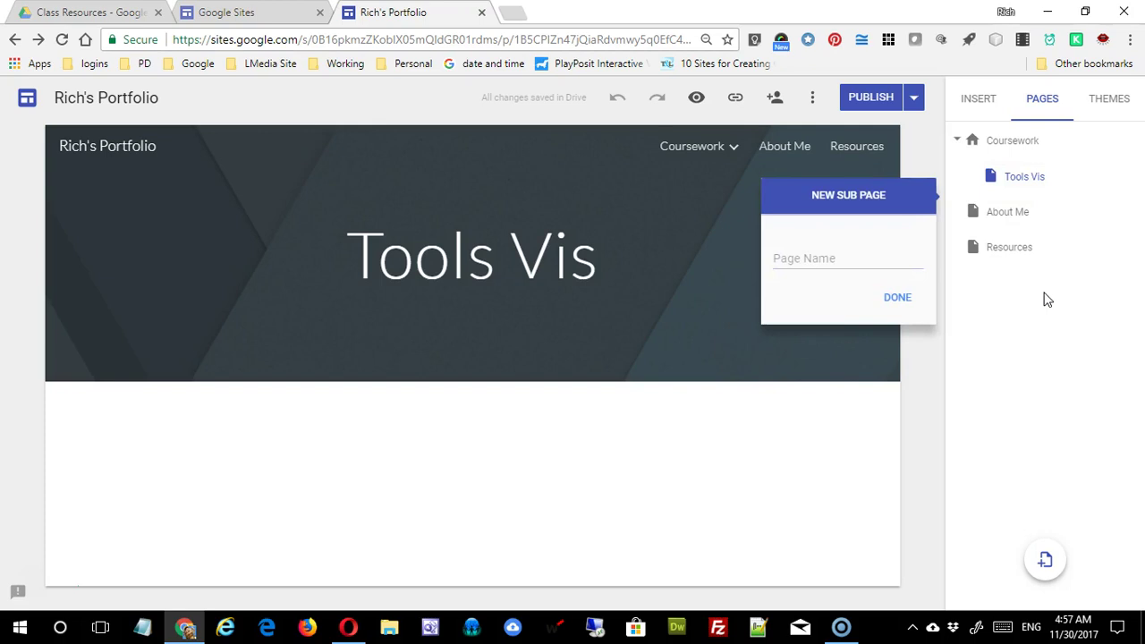
{"action": "left_click", "coordinate": [861, 258]}
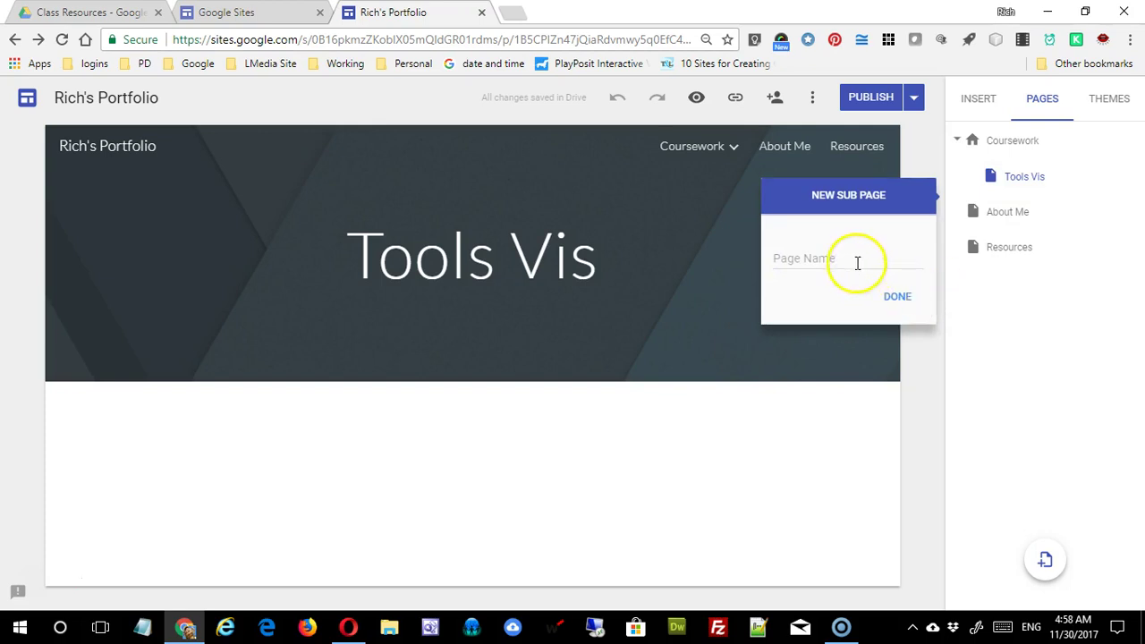
{"action": "type", "text": "Video"}
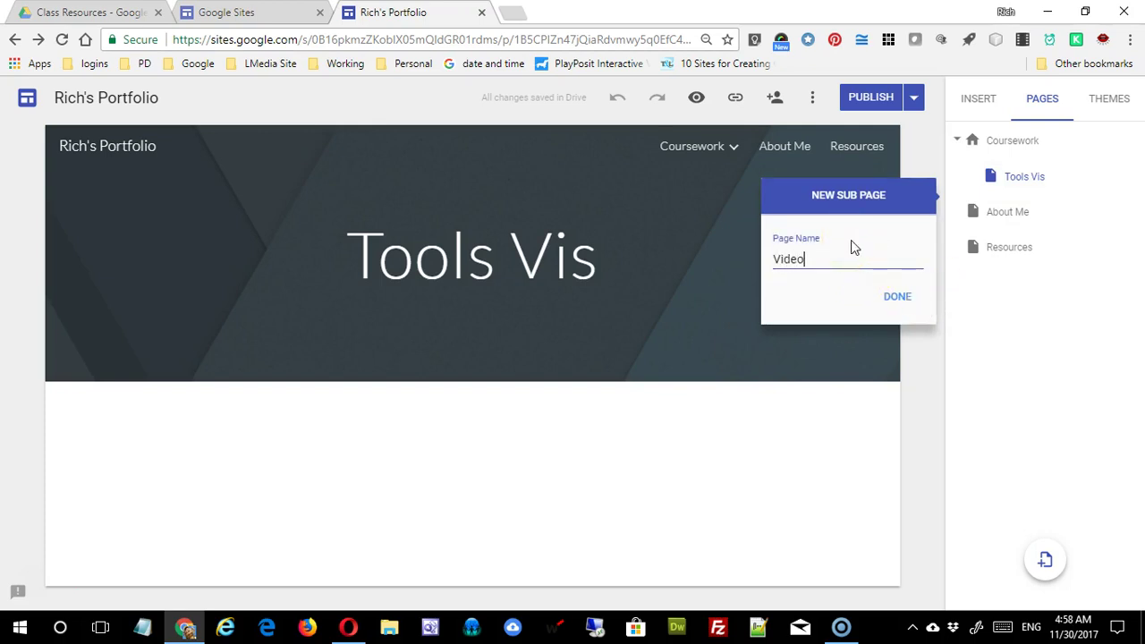
{"action": "left_click", "coordinate": [899, 299]}
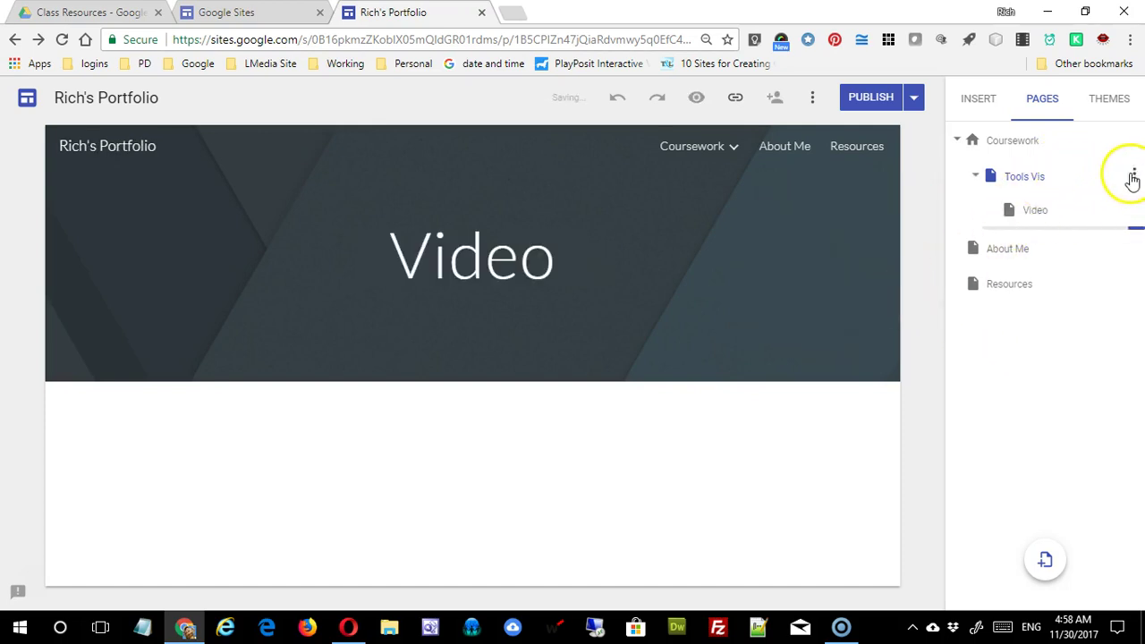
- Create a sub page named "Maps" under the Tools Vis page
{"action": "left_click", "coordinate": [1134, 176]}
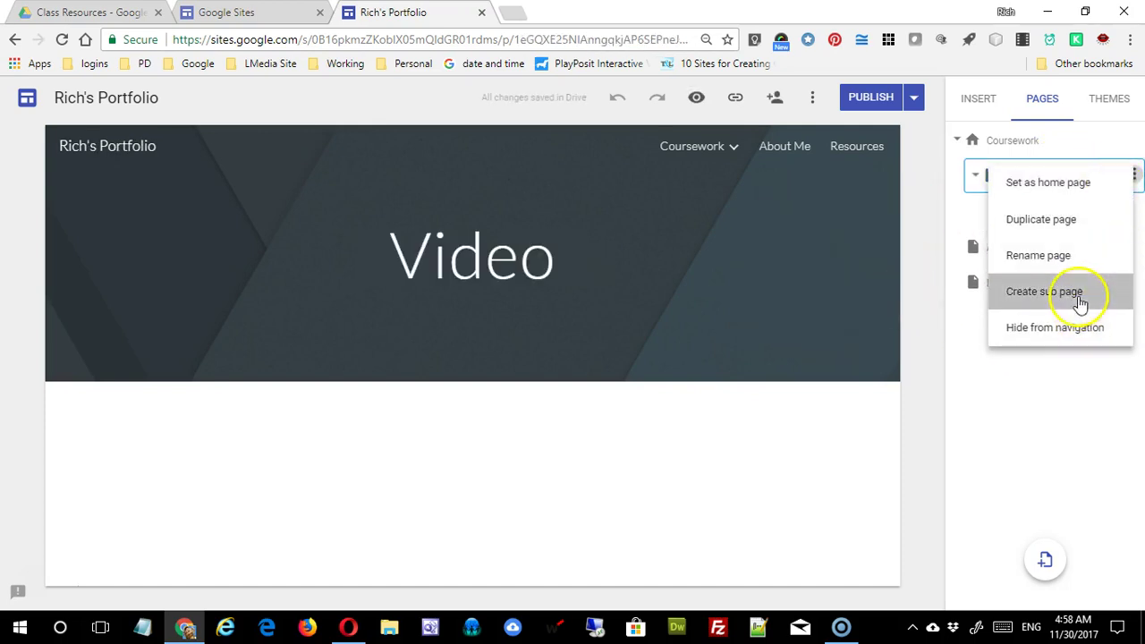
{"action": "left_click", "coordinate": [1079, 299]}
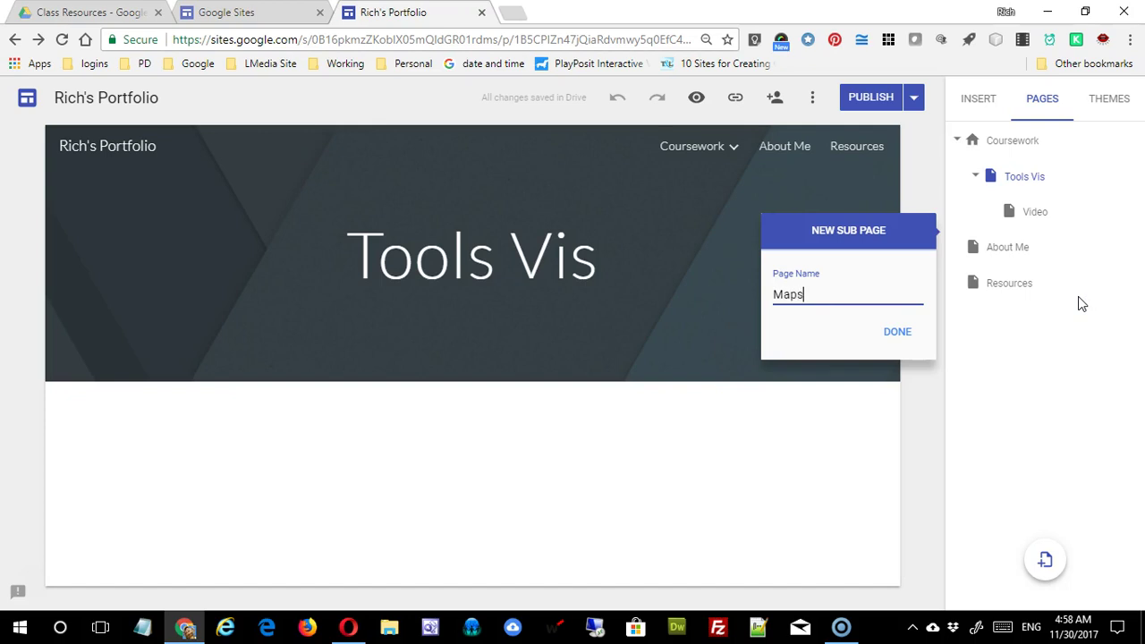
{"action": "left_click", "coordinate": [913, 334]}
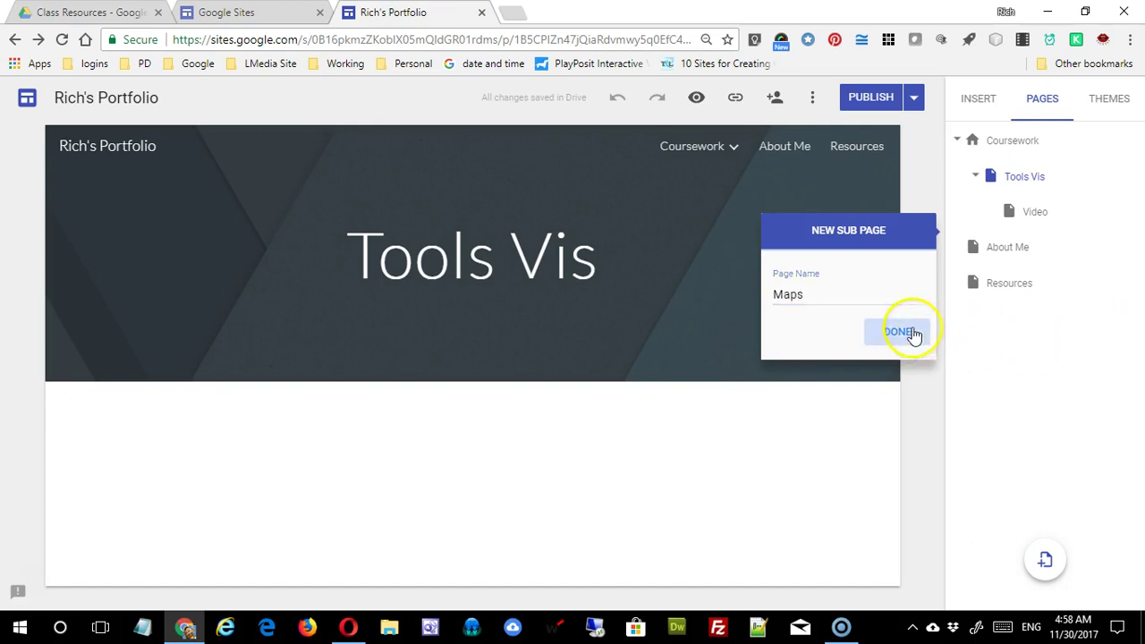
- Create a sub page named "Alternate Products" under the Tools Vis page
{"action": "left_click", "coordinate": [1133, 175]}
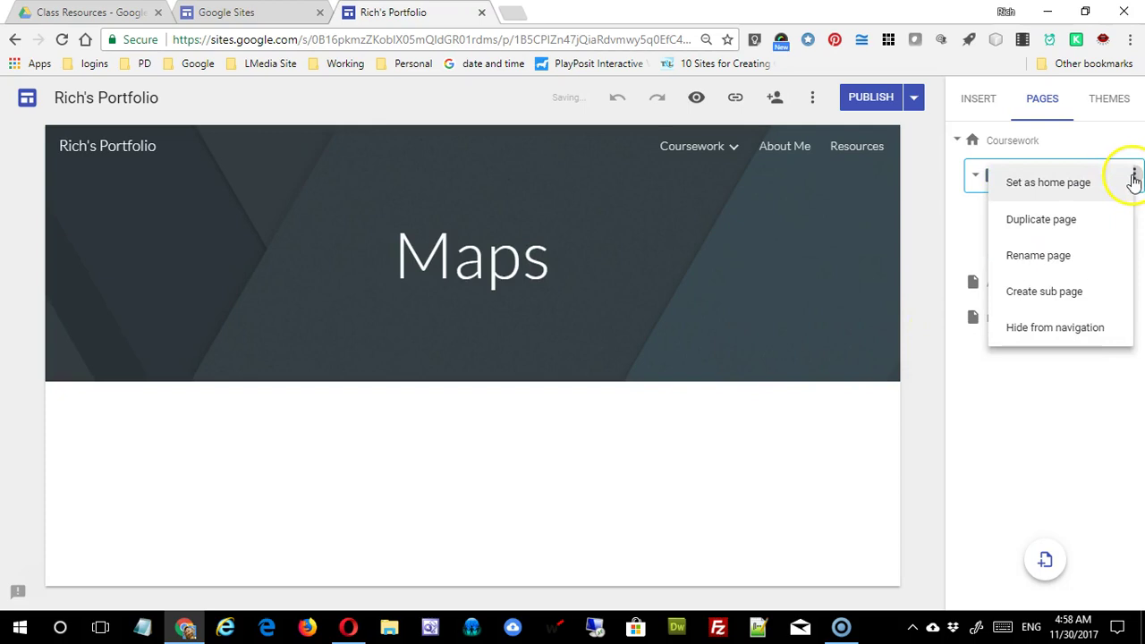
{"action": "left_click", "coordinate": [1038, 292]}
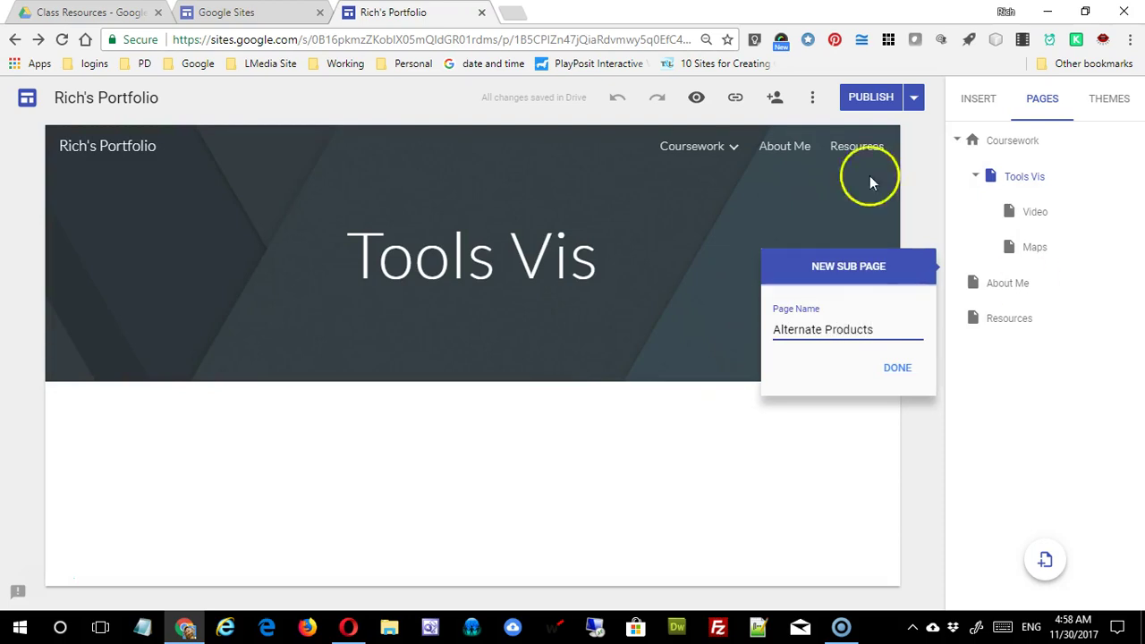
{"action": "left_click", "coordinate": [900, 372]}
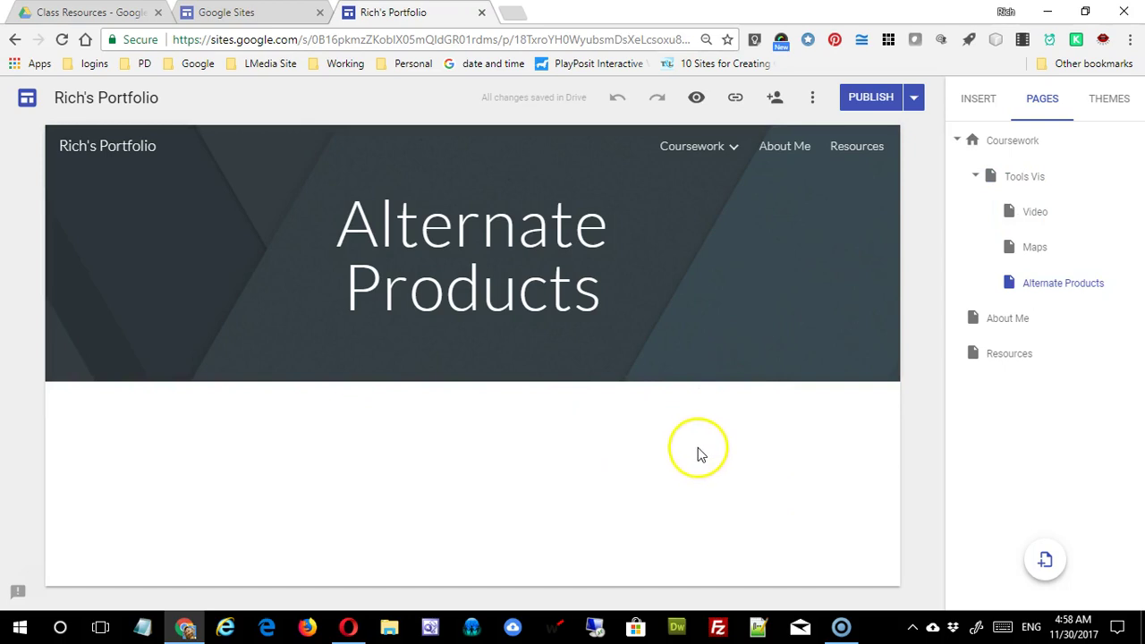
{"action": "left_click", "coordinate": [429, 485]}
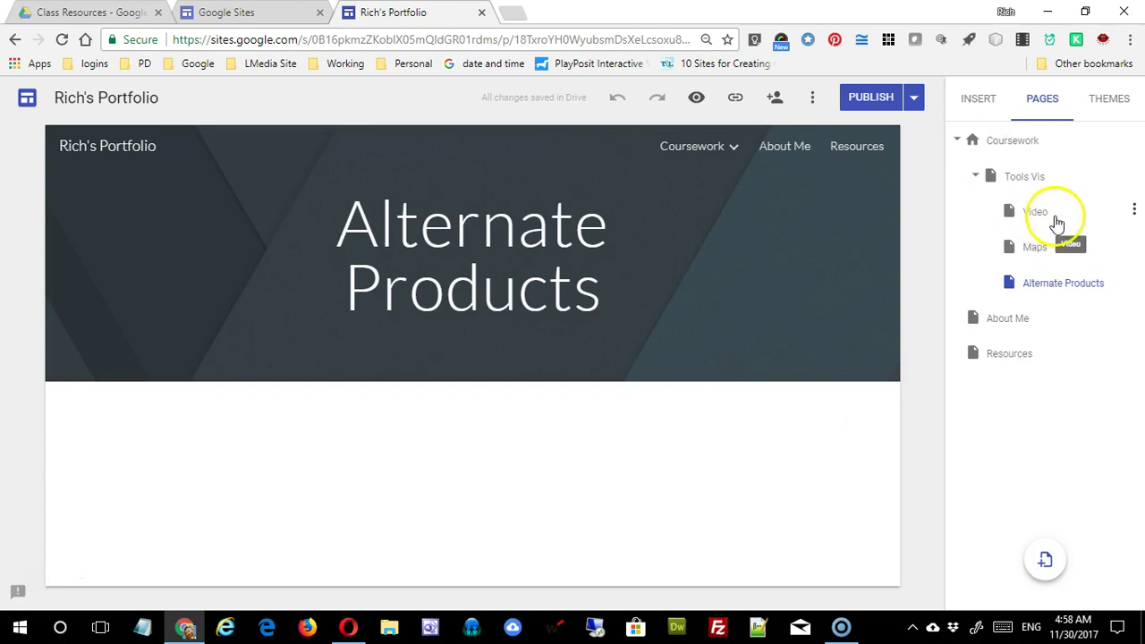
- Create a sub page named "test" under the Video page
{"action": "left_click", "coordinate": [1133, 214]}
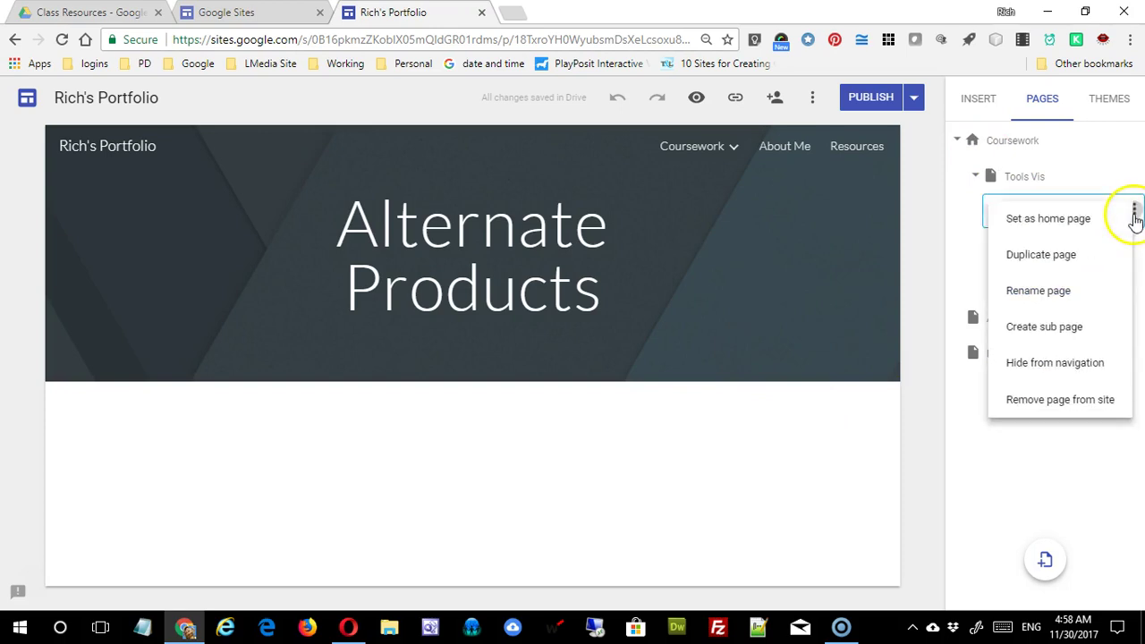
{"action": "left_click", "coordinate": [1055, 344]}
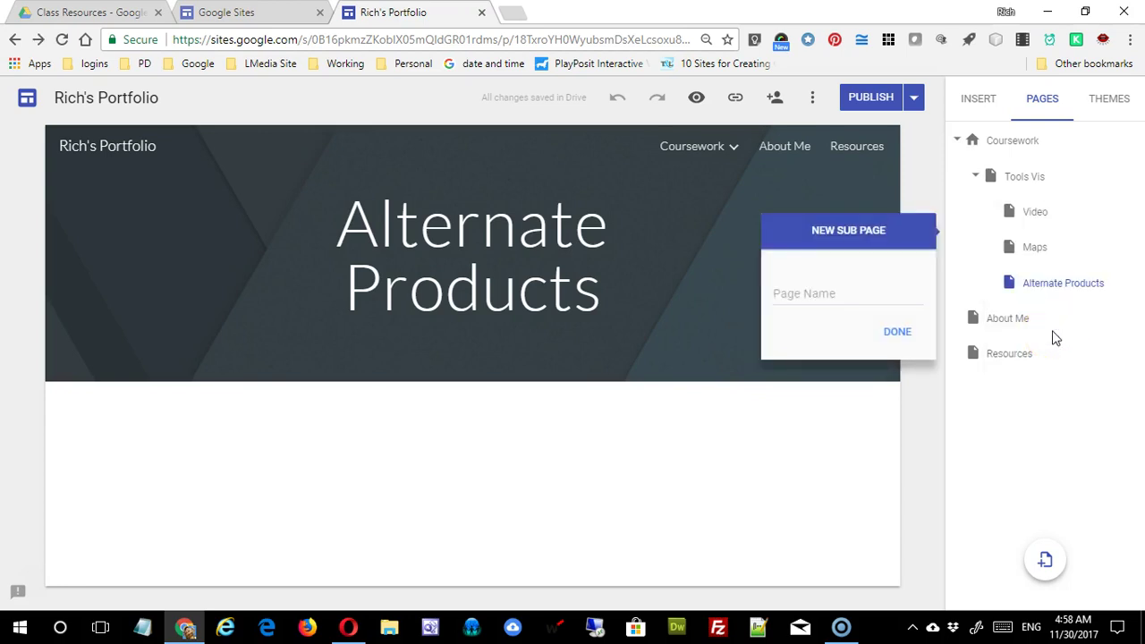
{"action": "left_click", "coordinate": [806, 292]}
{"action": "type", "text": "test"}
{"action": "left_click", "coordinate": [899, 335]}
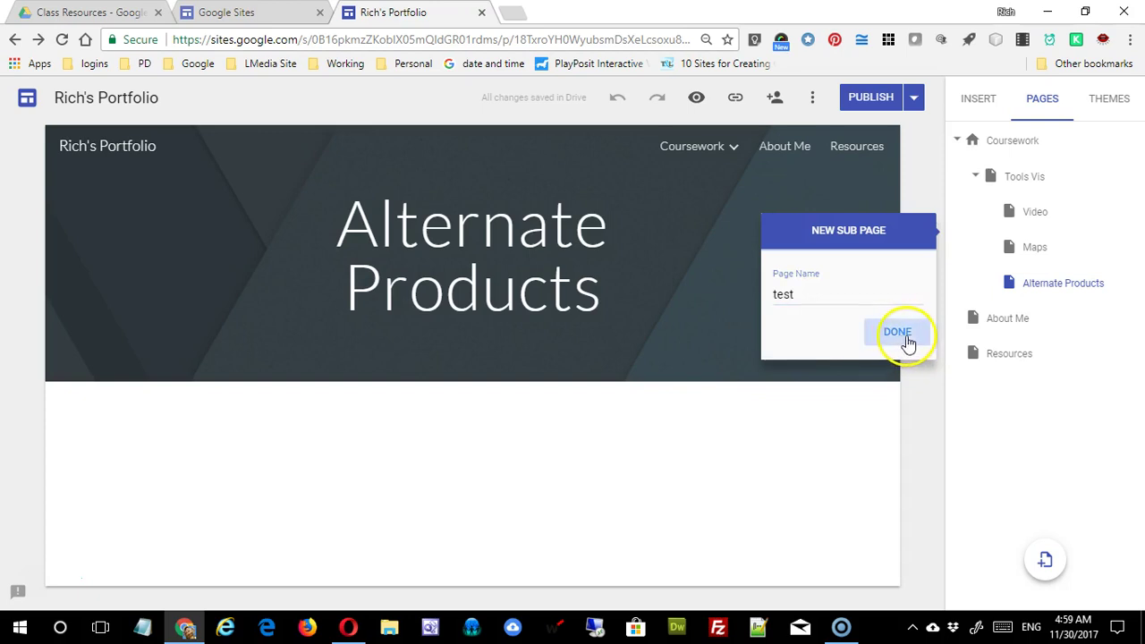
- Preview the site and expand Tools Vis and Video in the Coursework navigation to inspect the nested pages
{"action": "left_click_drag", "start_coordinate": [1043, 248], "coordinate": [1040, 295]}
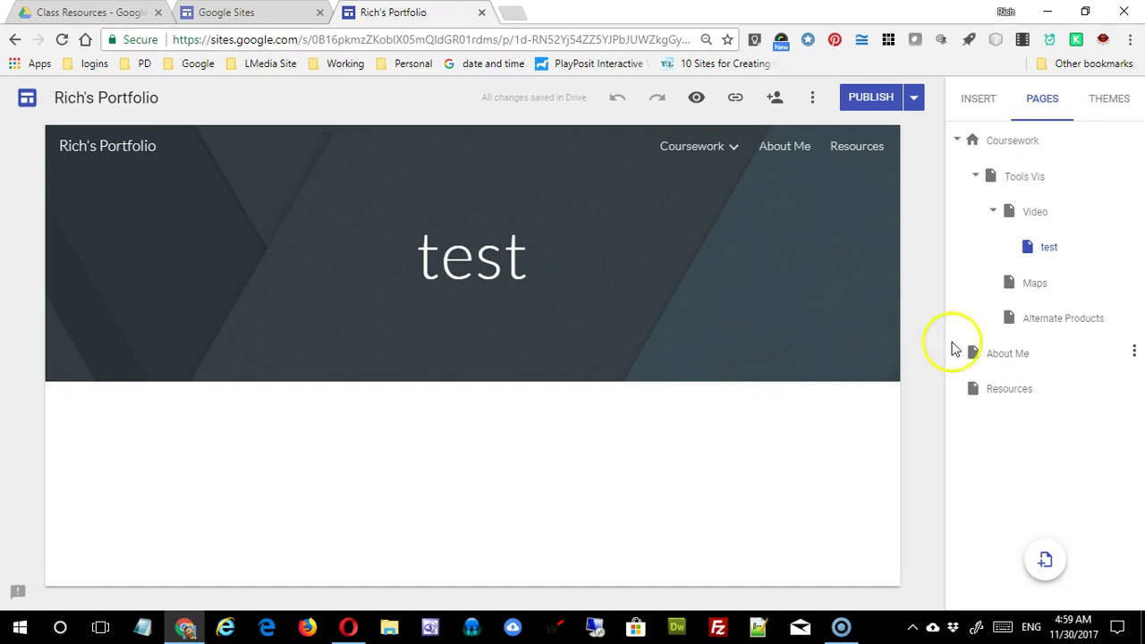
{"action": "mouse_move", "coordinate": [696, 148]}
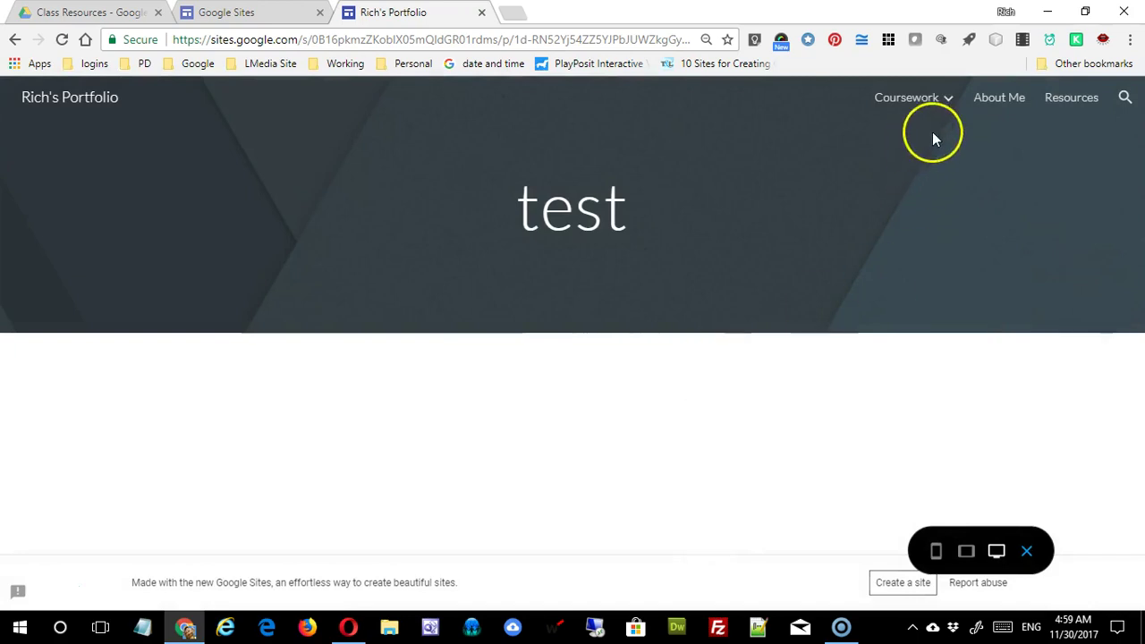
{"action": "mouse_move", "coordinate": [945, 111]}
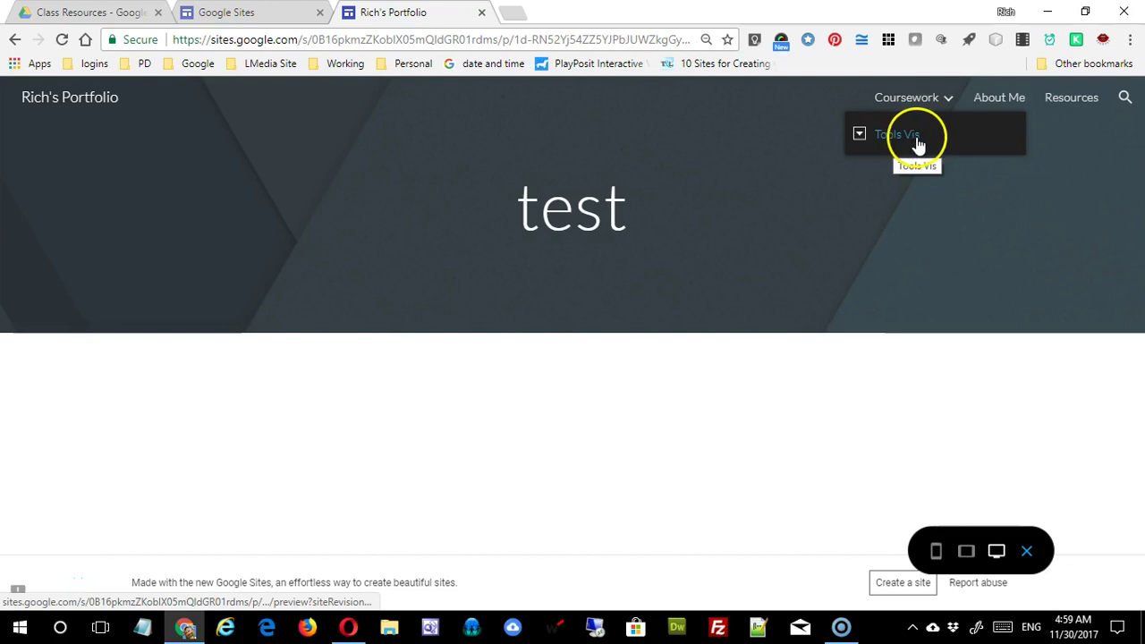
{"action": "left_click", "coordinate": [861, 136]}
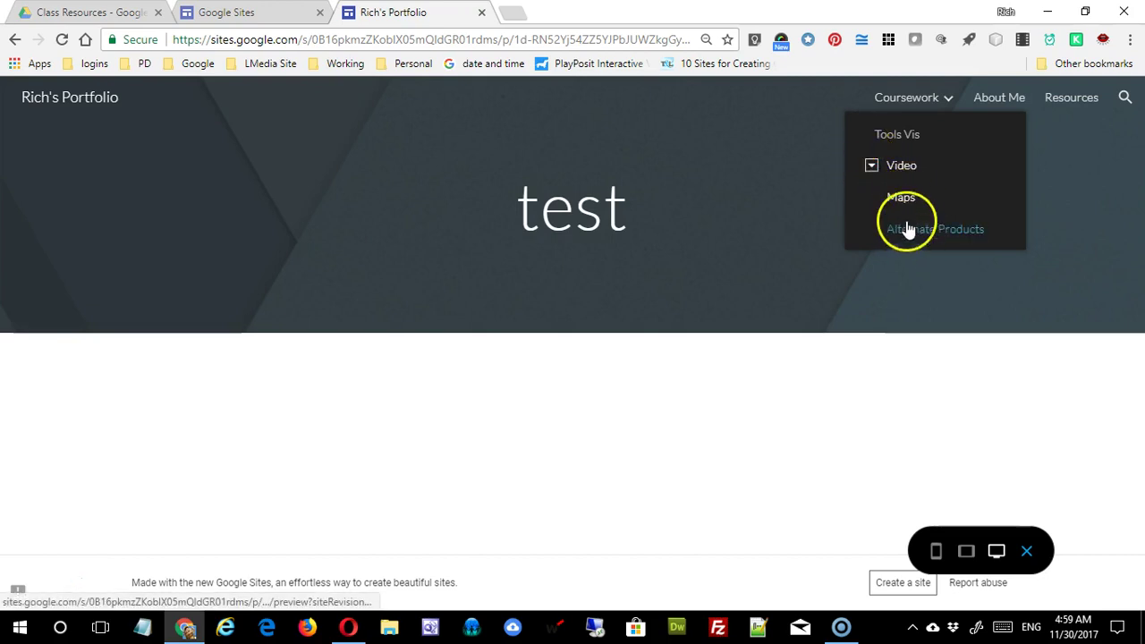
{"action": "left_click", "coordinate": [898, 175]}
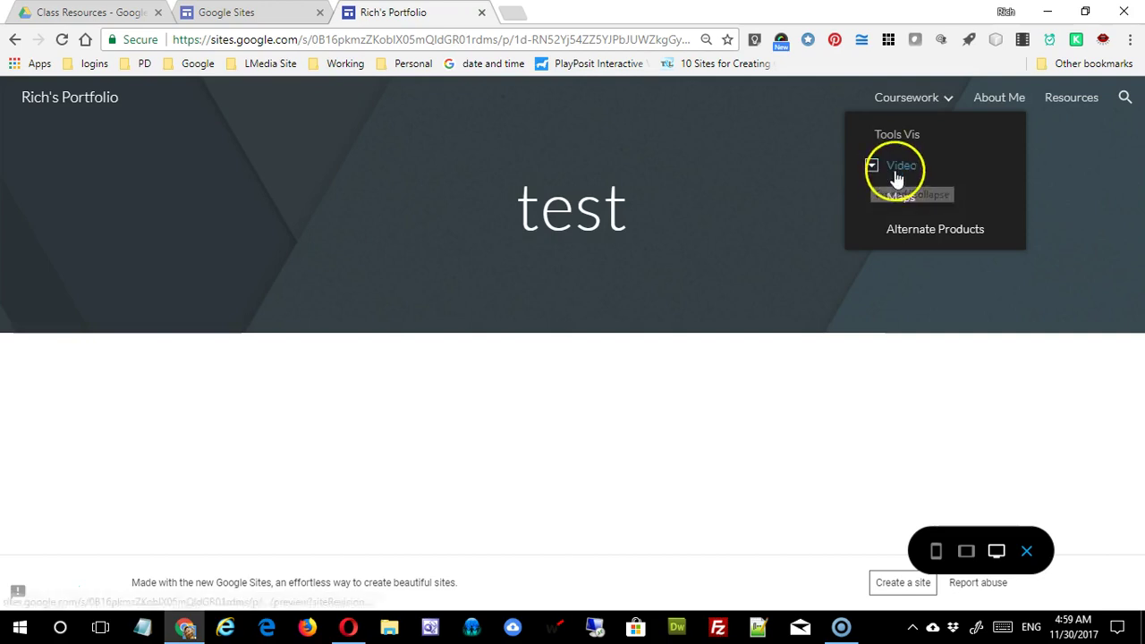
{"action": "left_click", "coordinate": [872, 170]}
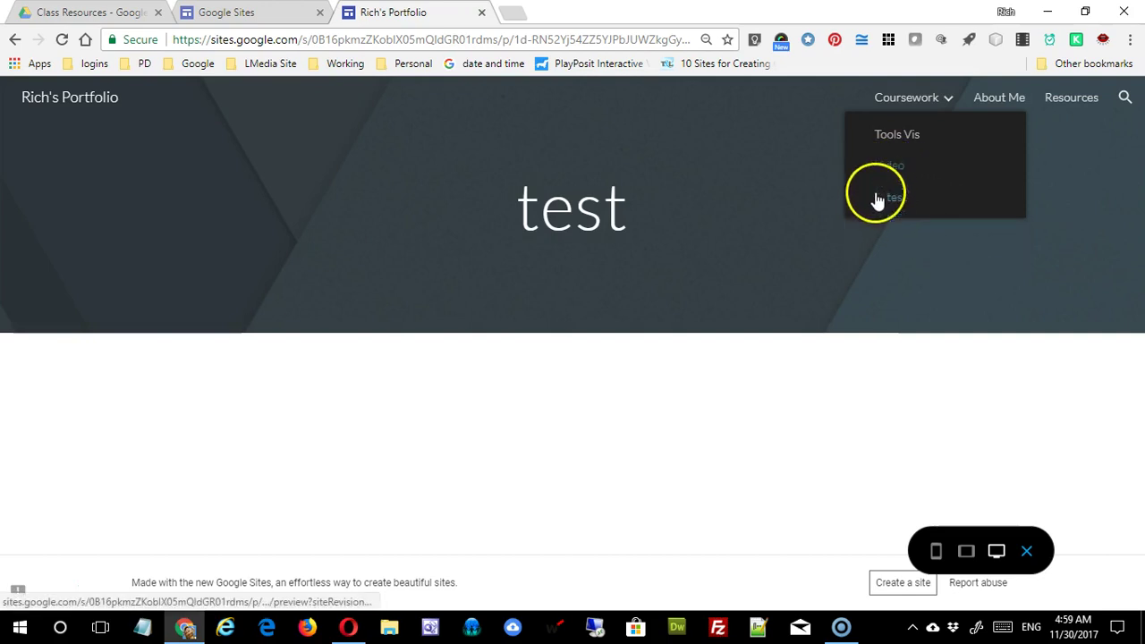
- Collapse the nested Coursework navigation back to Tools Vis and expand it again to review its sub pages
{"action": "left_click_drag", "start_coordinate": [886, 215], "coordinate": [899, 150]}
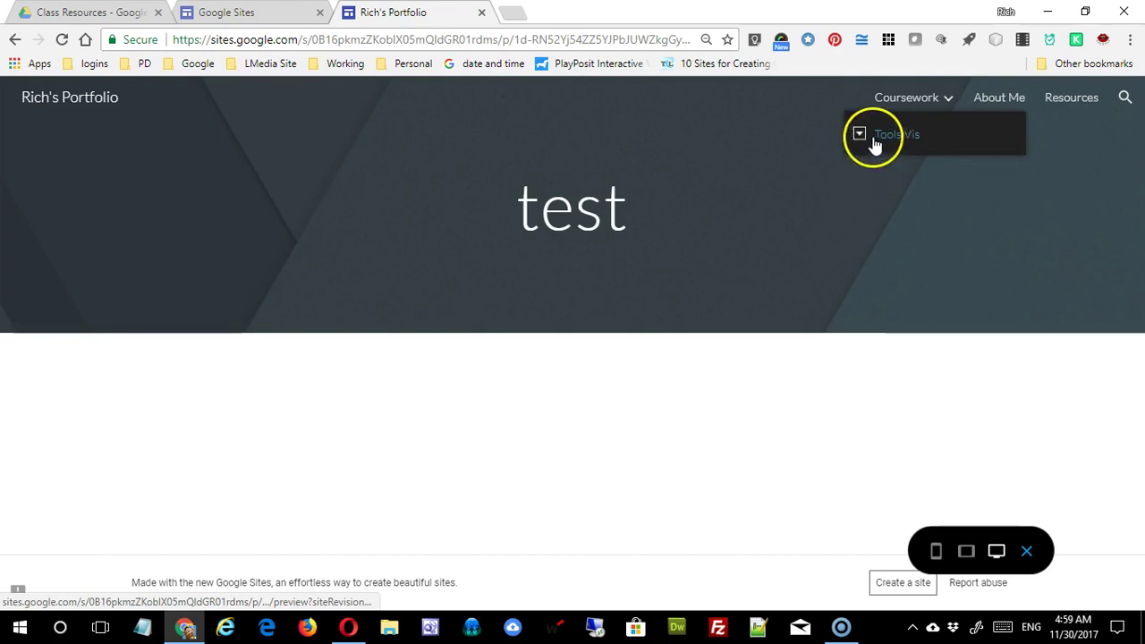
{"action": "left_click", "coordinate": [861, 136]}
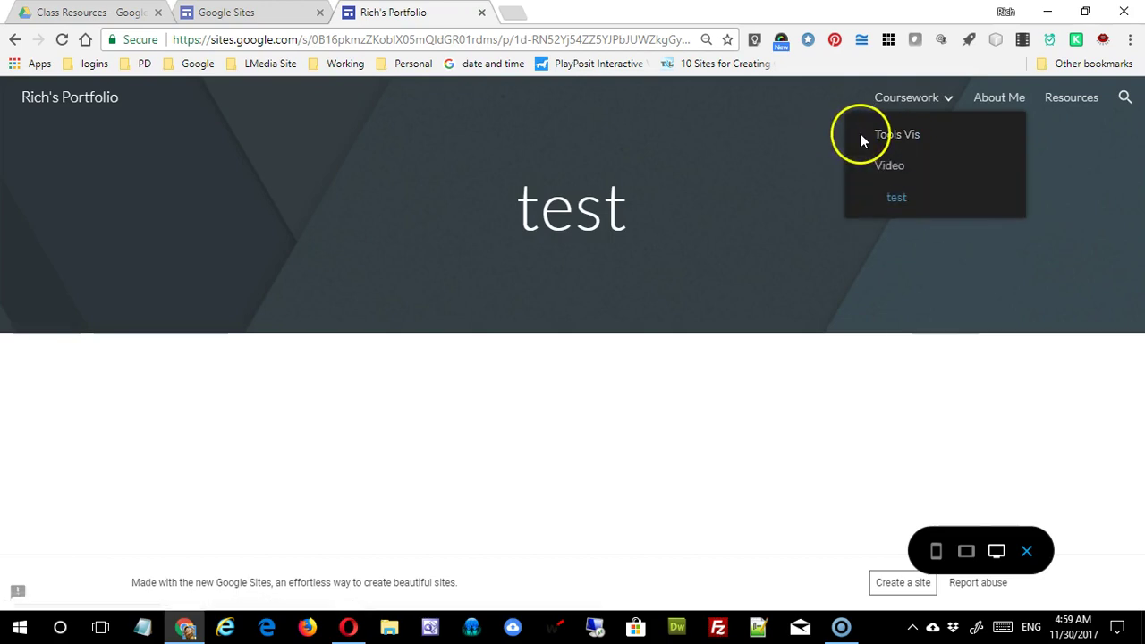
{"action": "left_click", "coordinate": [886, 166]}
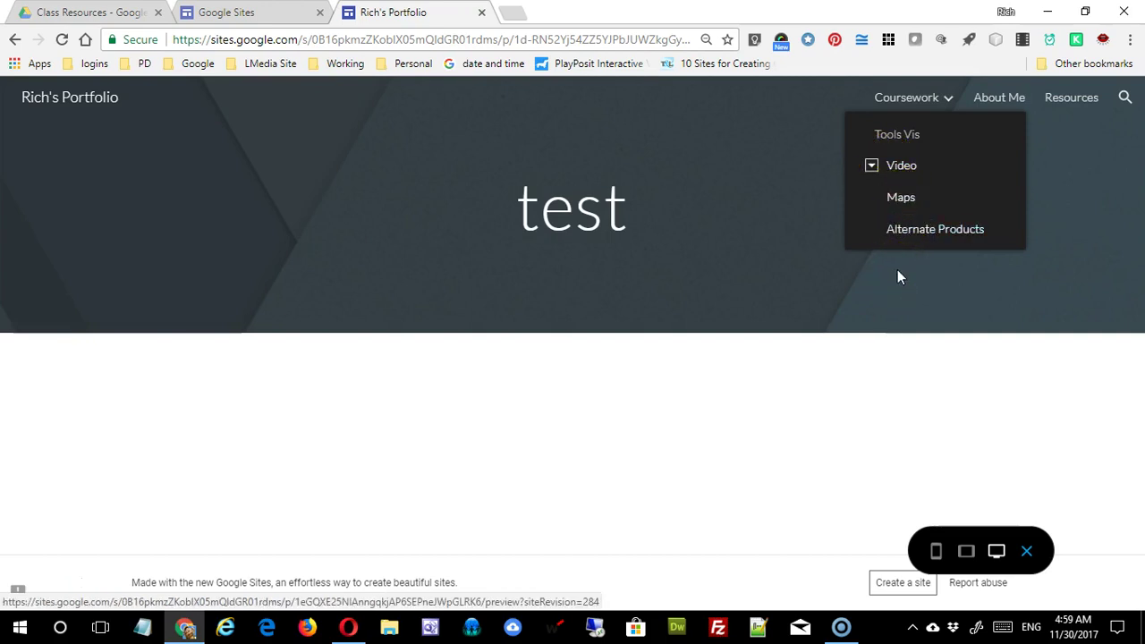
{"action": "left_click", "coordinate": [843, 300]}
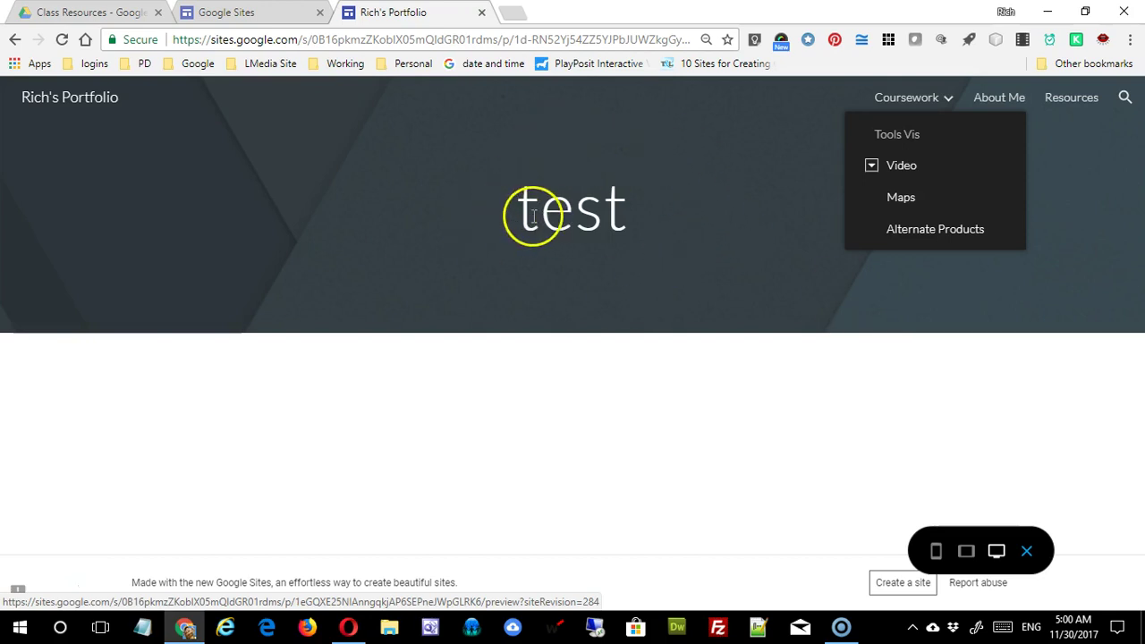
- Open the Coursework page in the site preview and look through its core class and project listings
{"action": "left_click", "coordinate": [217, 18]}
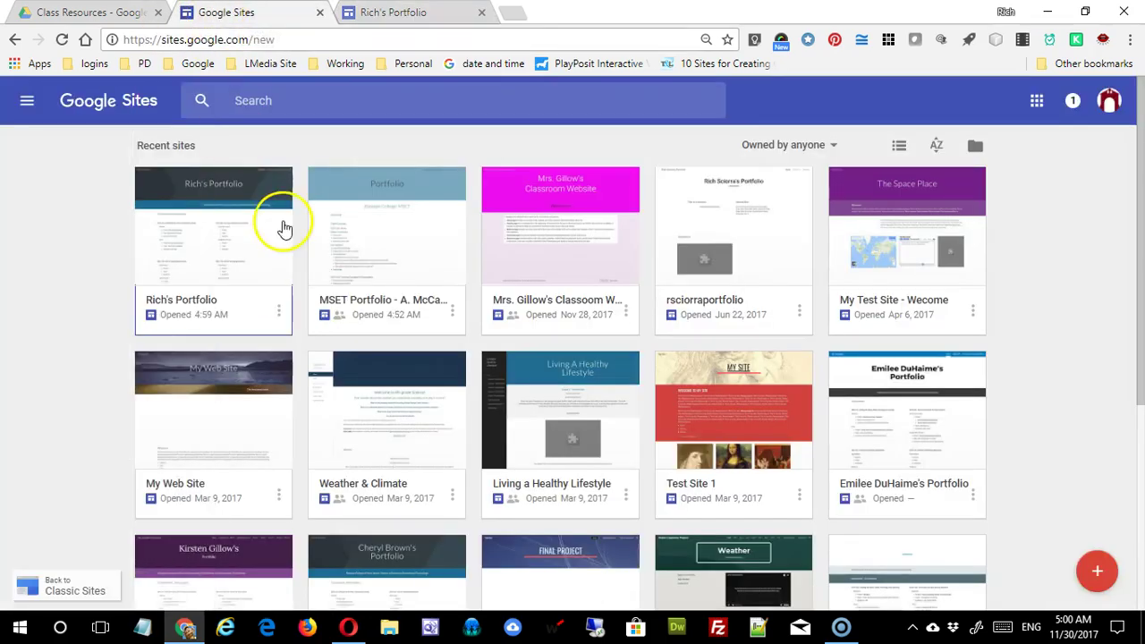
{"action": "left_click", "coordinate": [407, 16]}
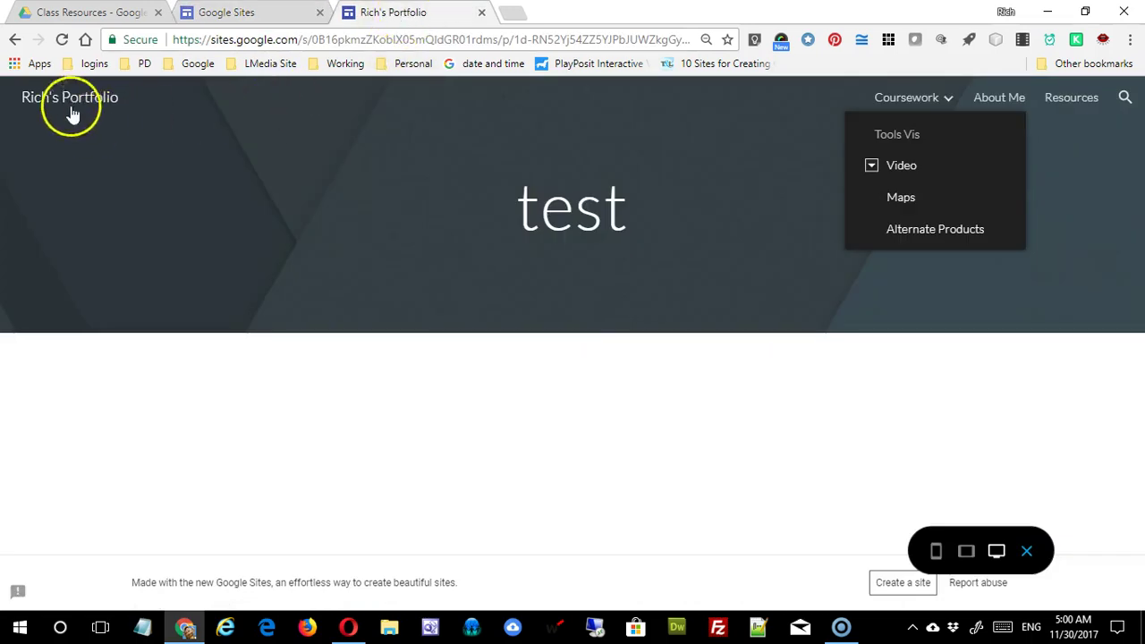
{"action": "left_click", "coordinate": [897, 98]}
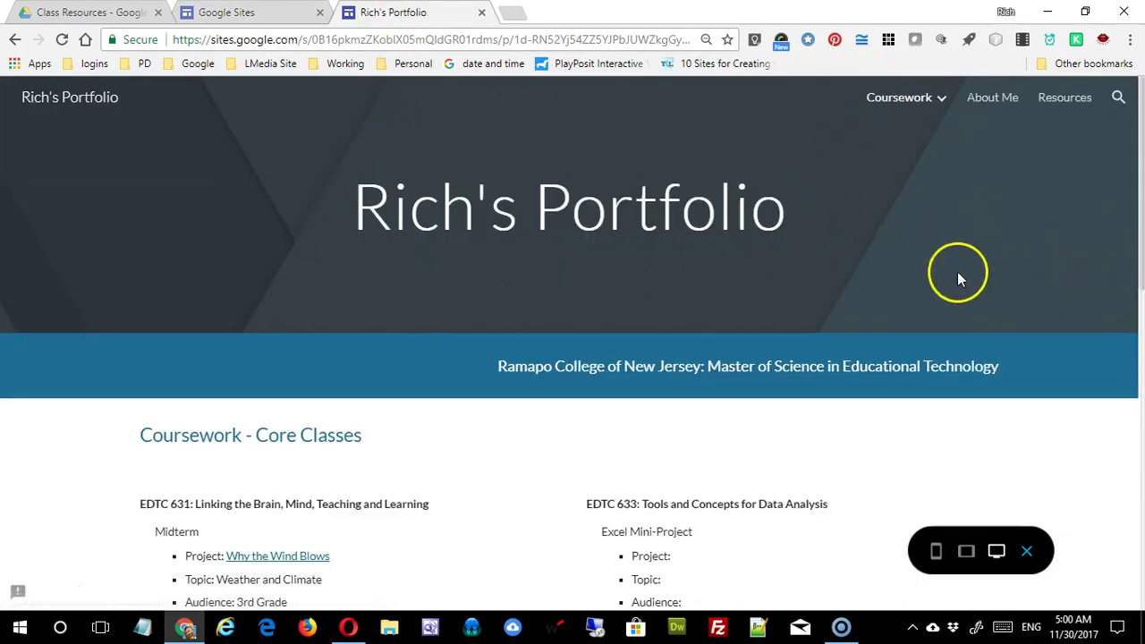
{"action": "scroll", "coordinate": [956, 274], "scroll_direction": "down", "scroll_amount": 7}
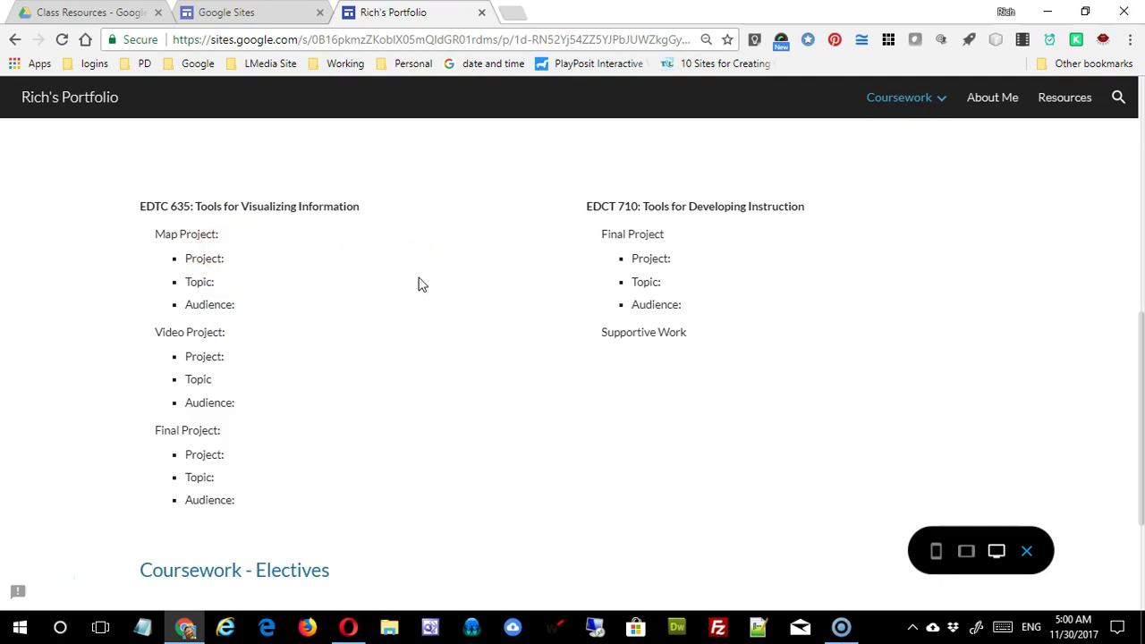
{"action": "scroll", "coordinate": [419, 277], "scroll_direction": "up", "scroll_amount": 10}
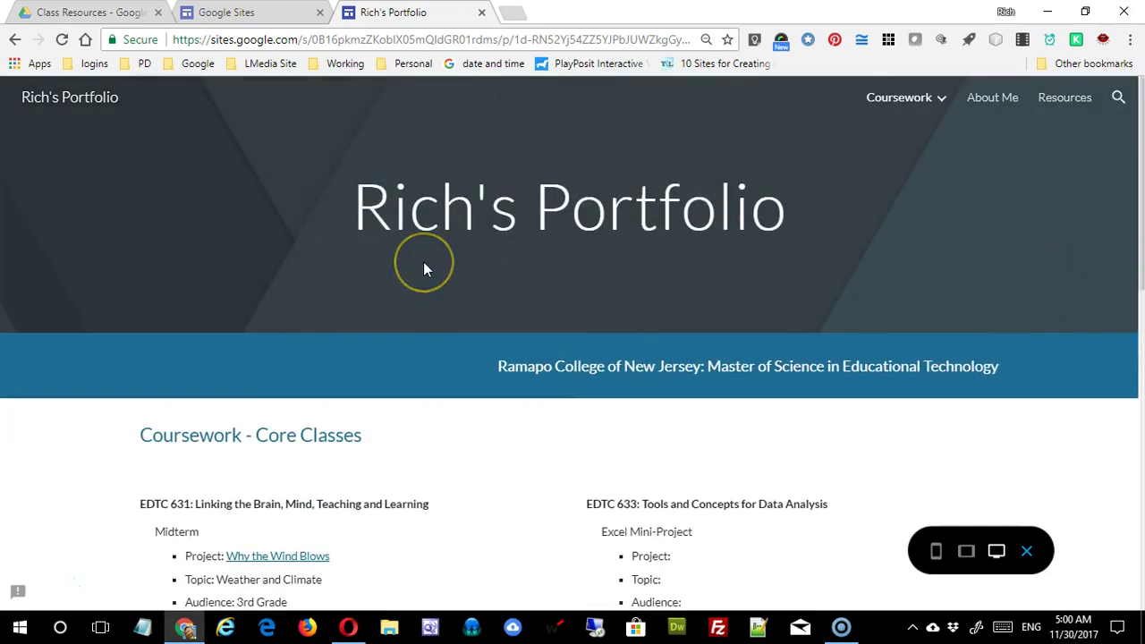